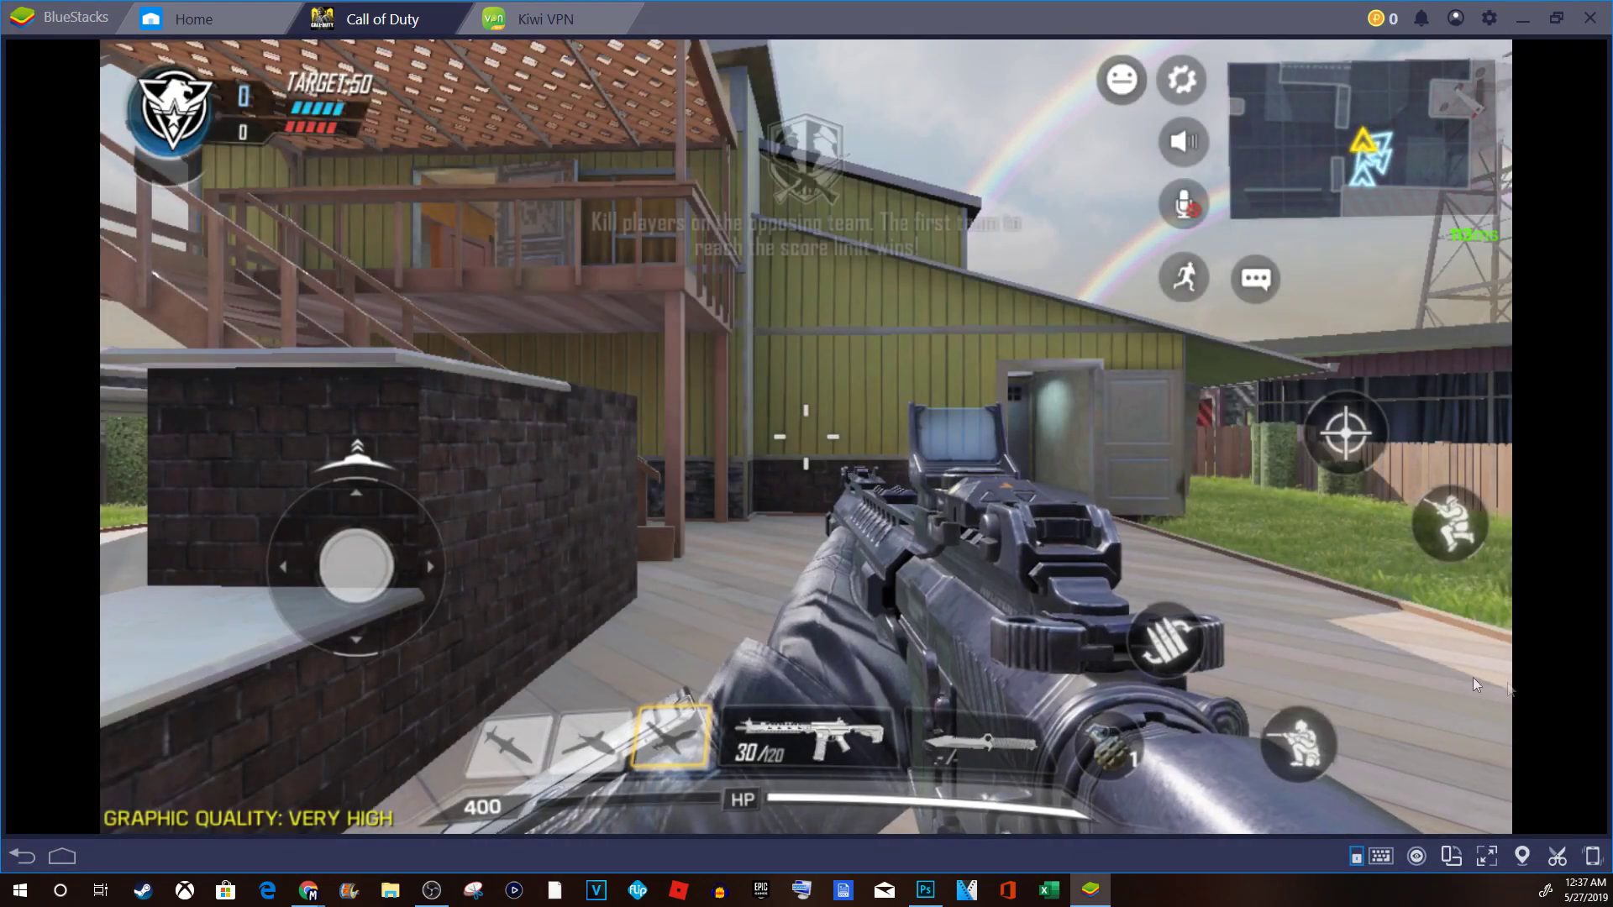
Run across the patio, enter the green building's garage and head out toward the truck on the street.
key(w)
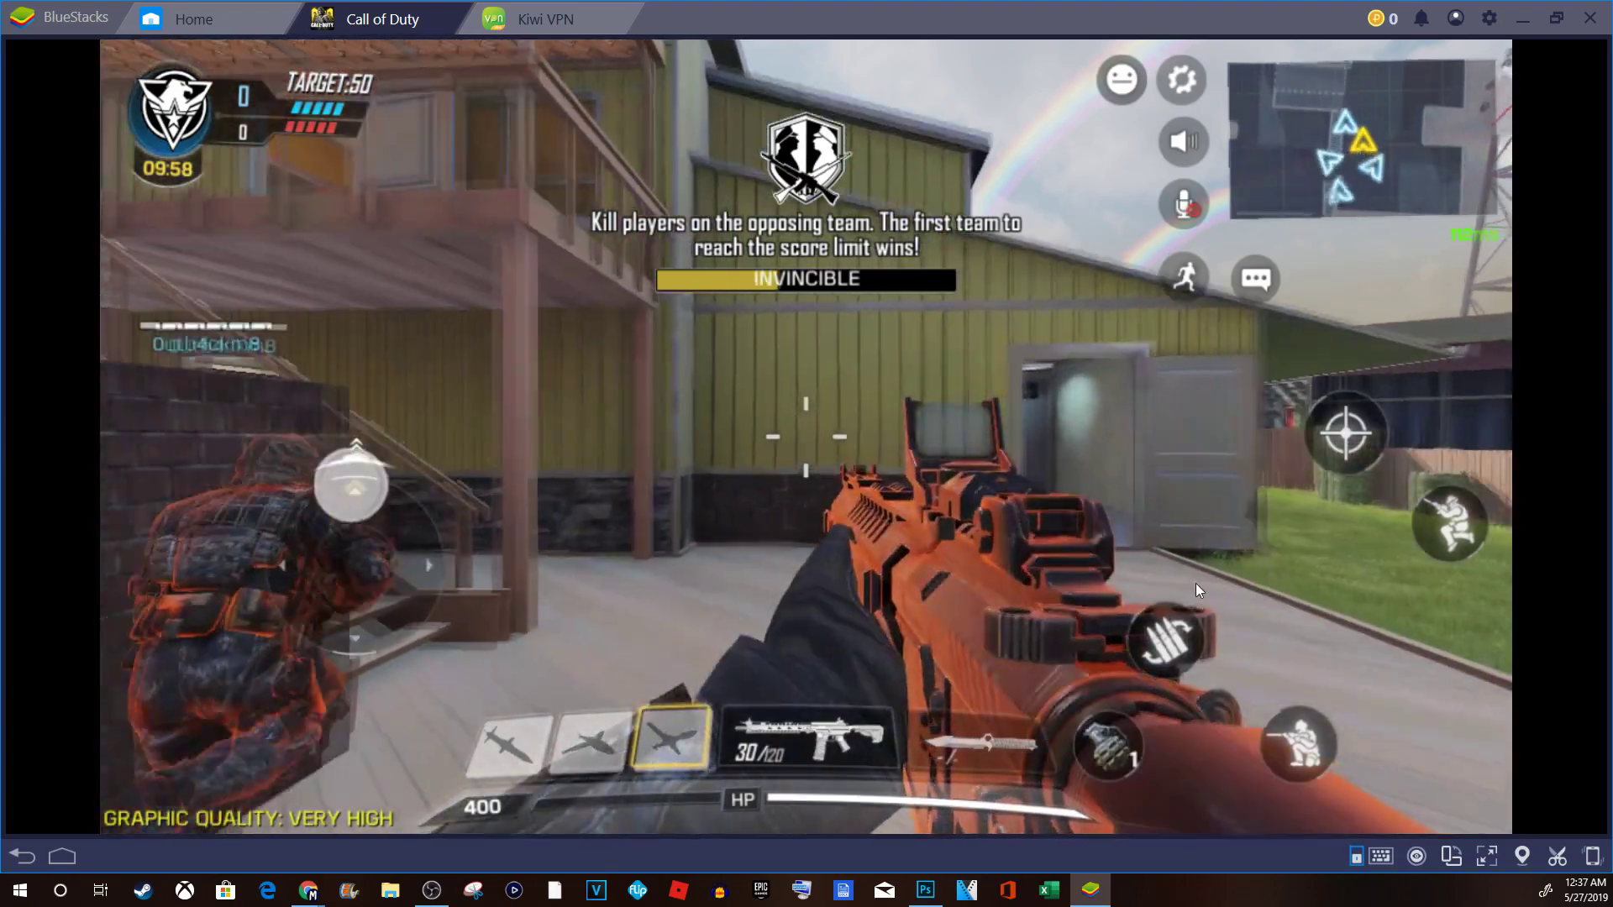
key(F1)
key(w)
key(d)
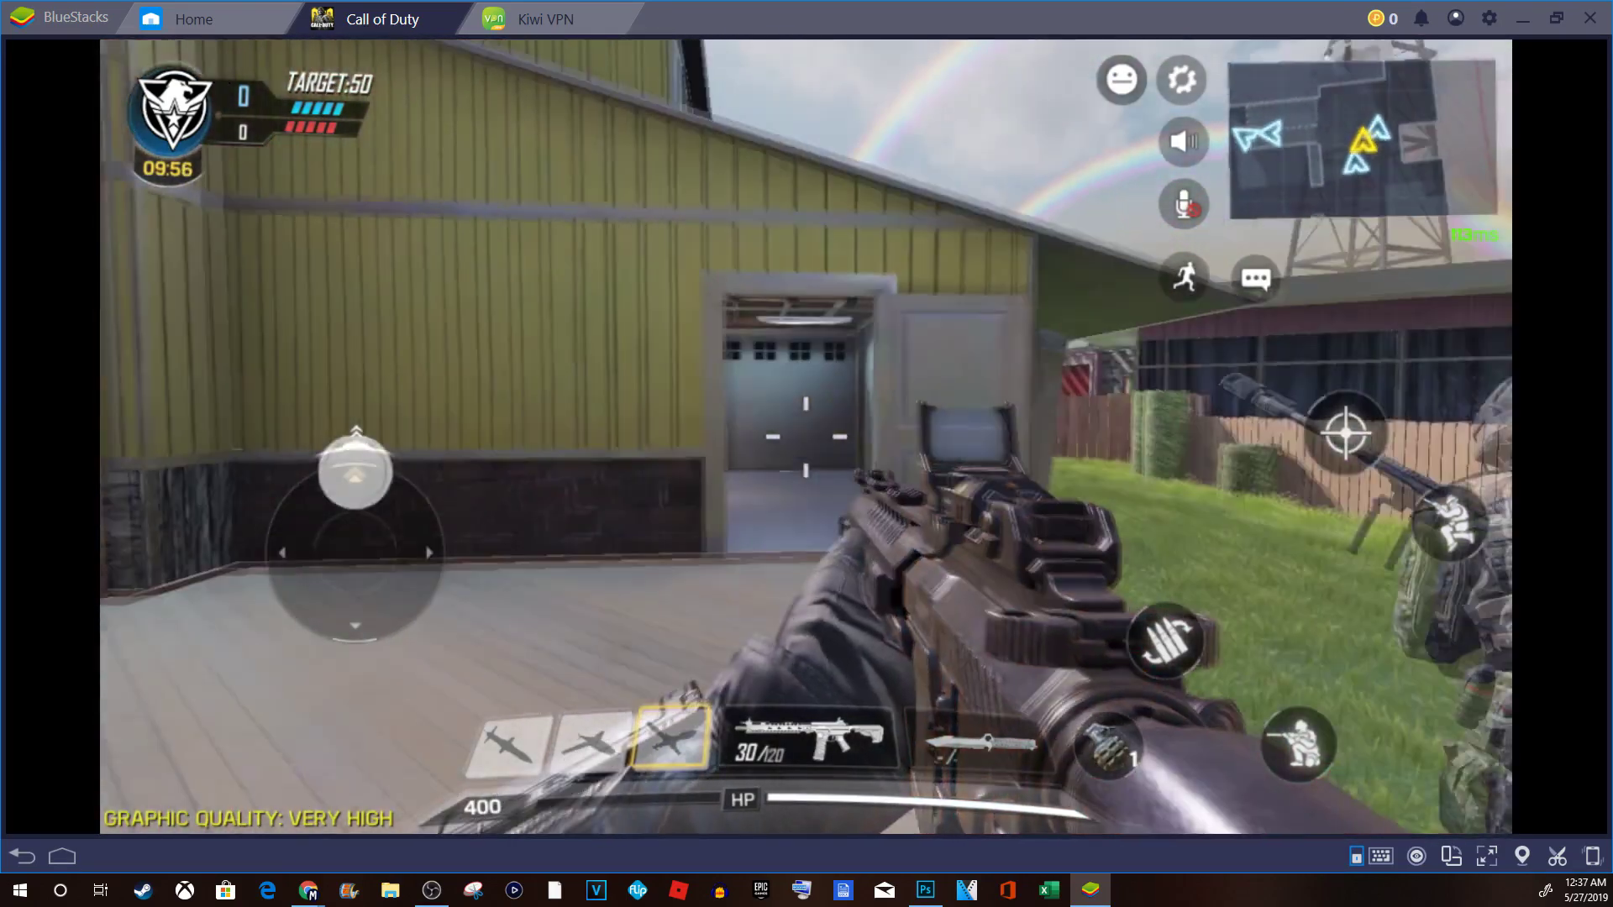
key(a)
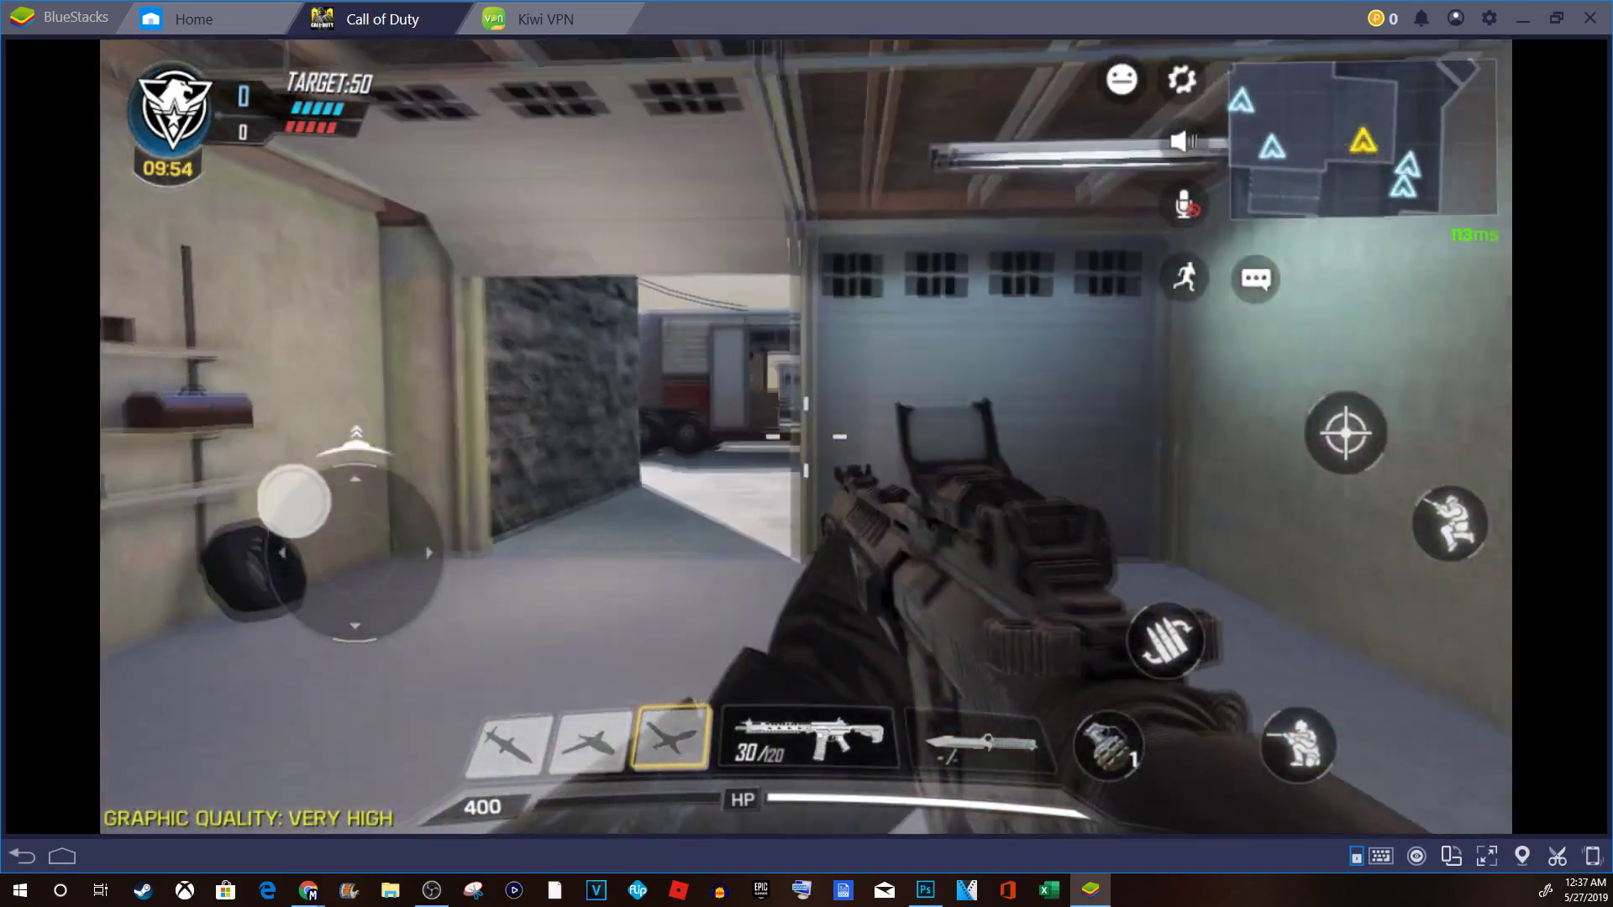
key(a)
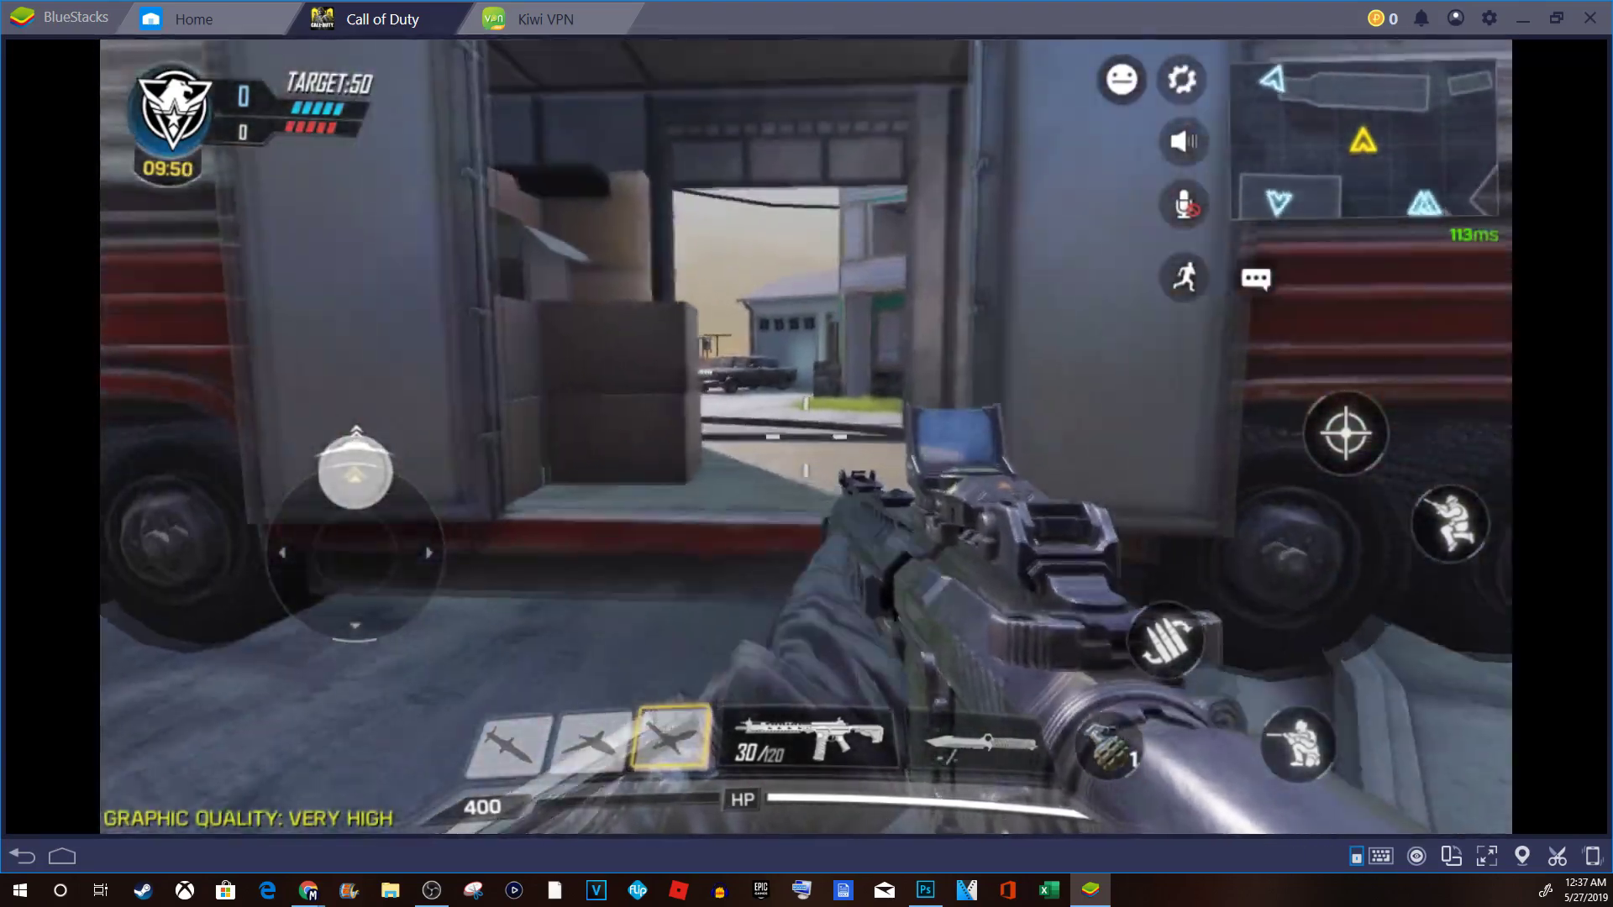
Cross through the parked truck and briefly aim down the sights at the yard beside the teal house.
key(a)
key(w)
key(d)
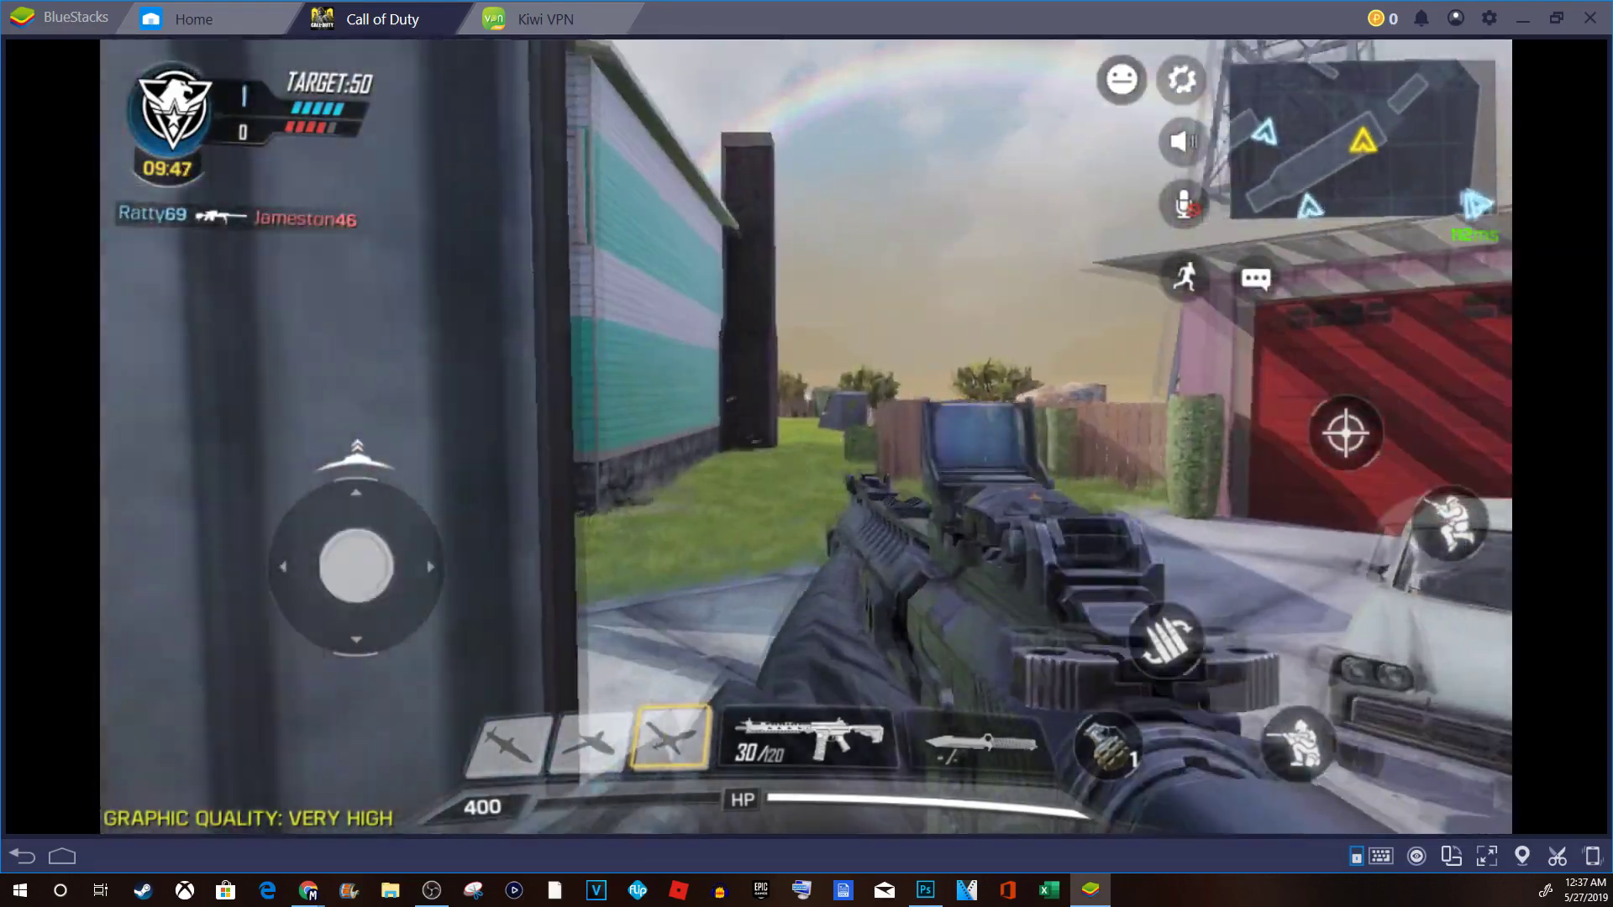
right_click(806, 437)
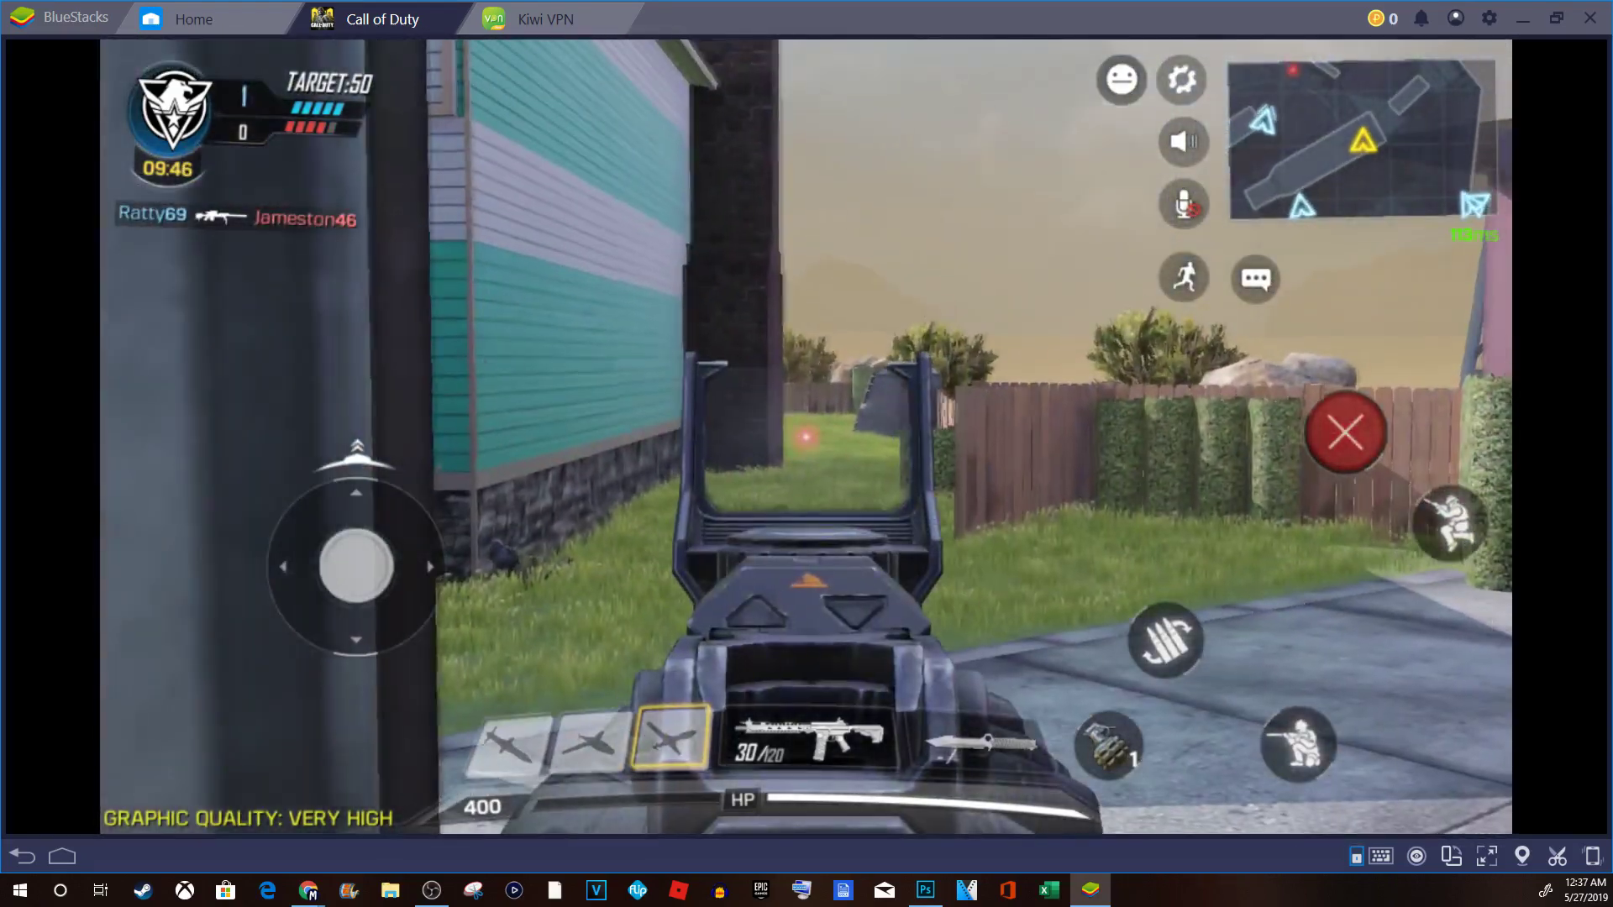
right_click(806, 437)
key(w)
key(d)
key(a)
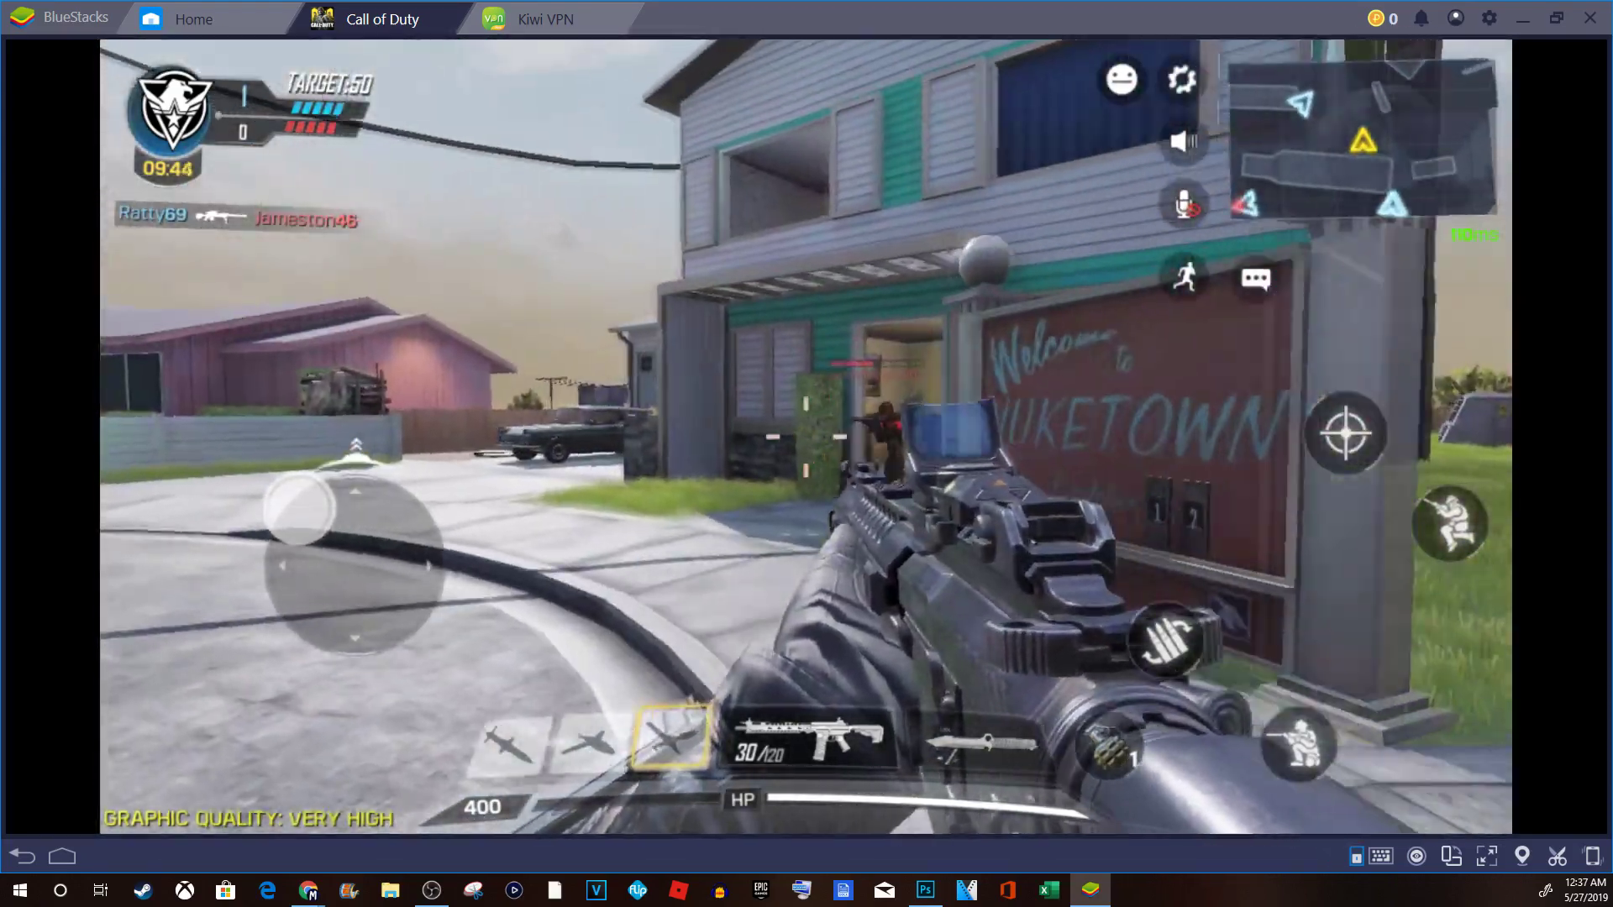
Aim down the sights and shoot the enemy in the teal house's doorway.
right_click(807, 437)
click(806, 437)
right_click(806, 436)
key(w)
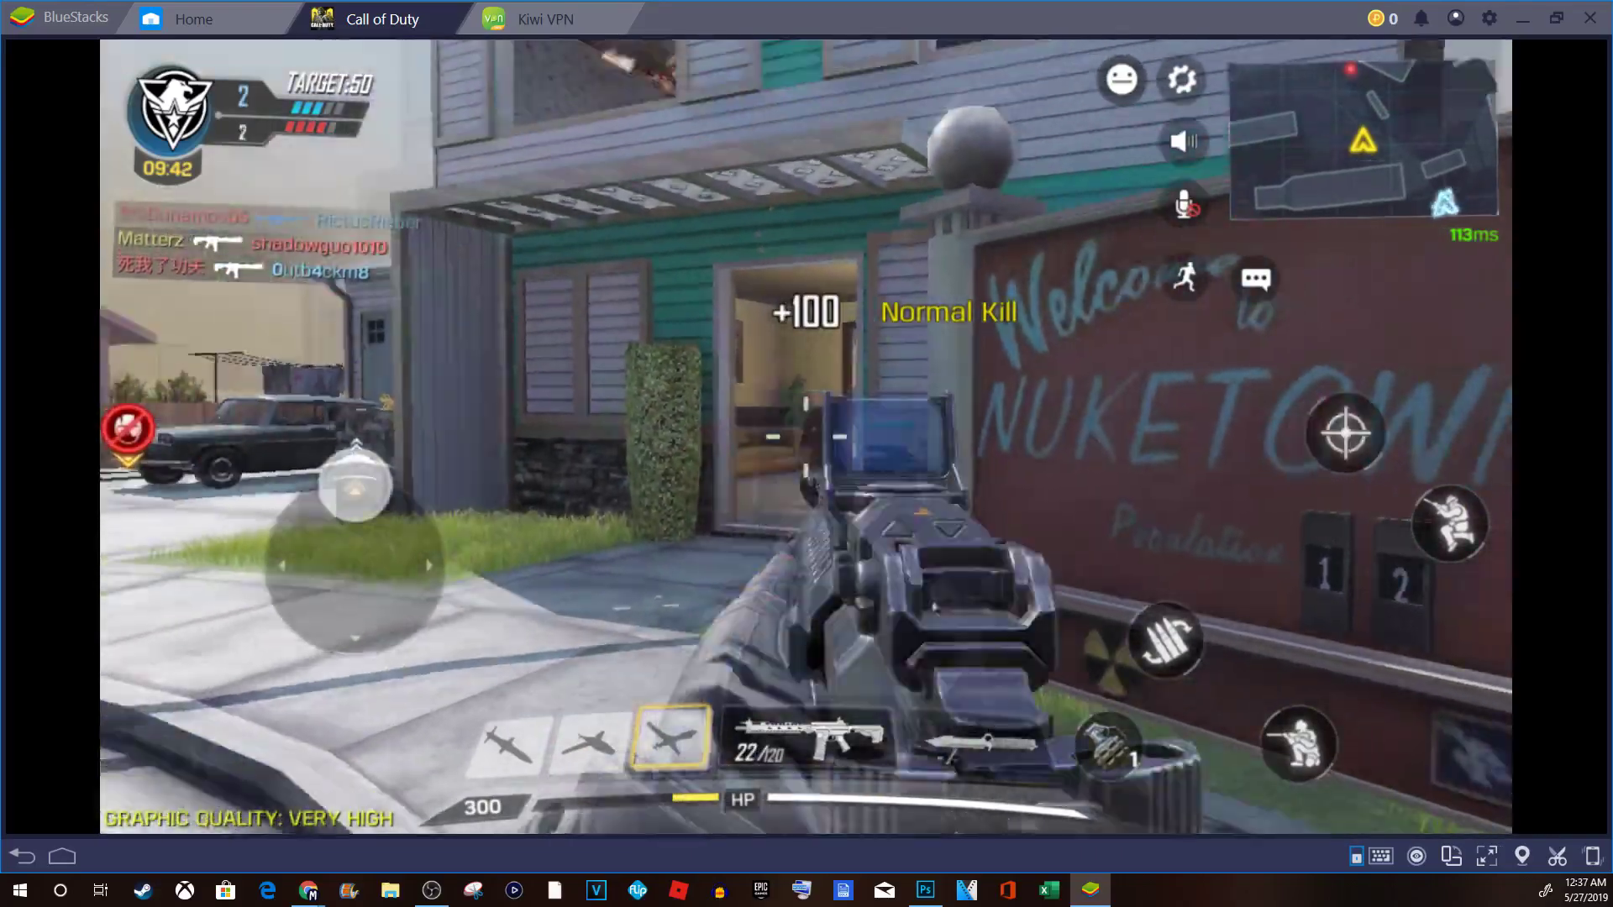
Reload the rifle and advance past the teal house's entrance toward the parked car.
key(r)
key(d)
key(w)
key(a)
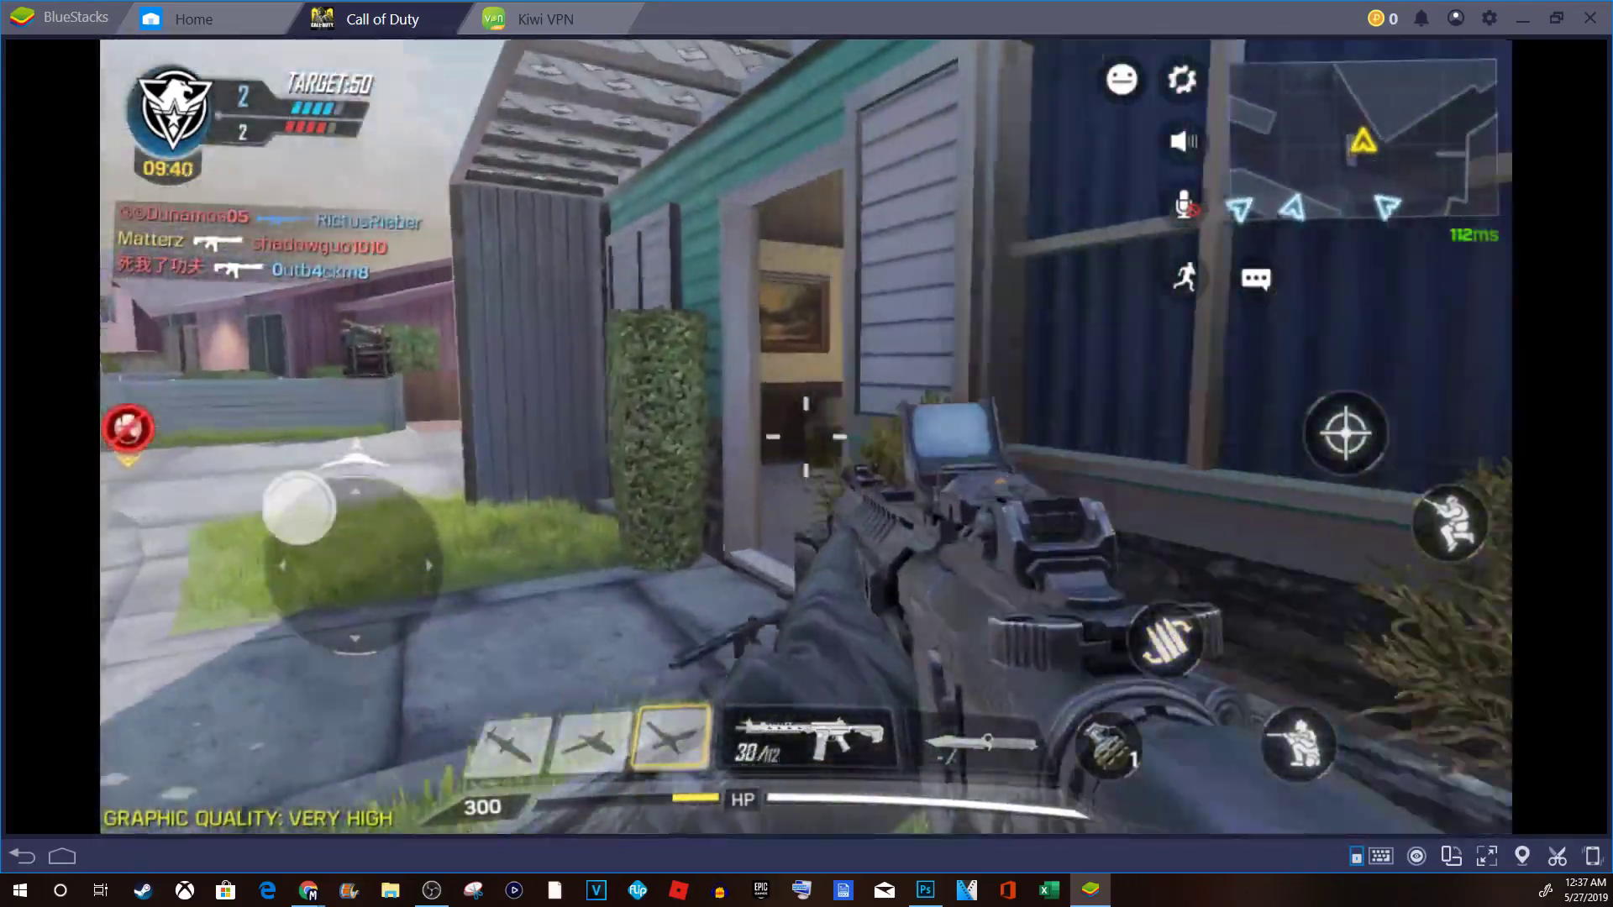
key(w)
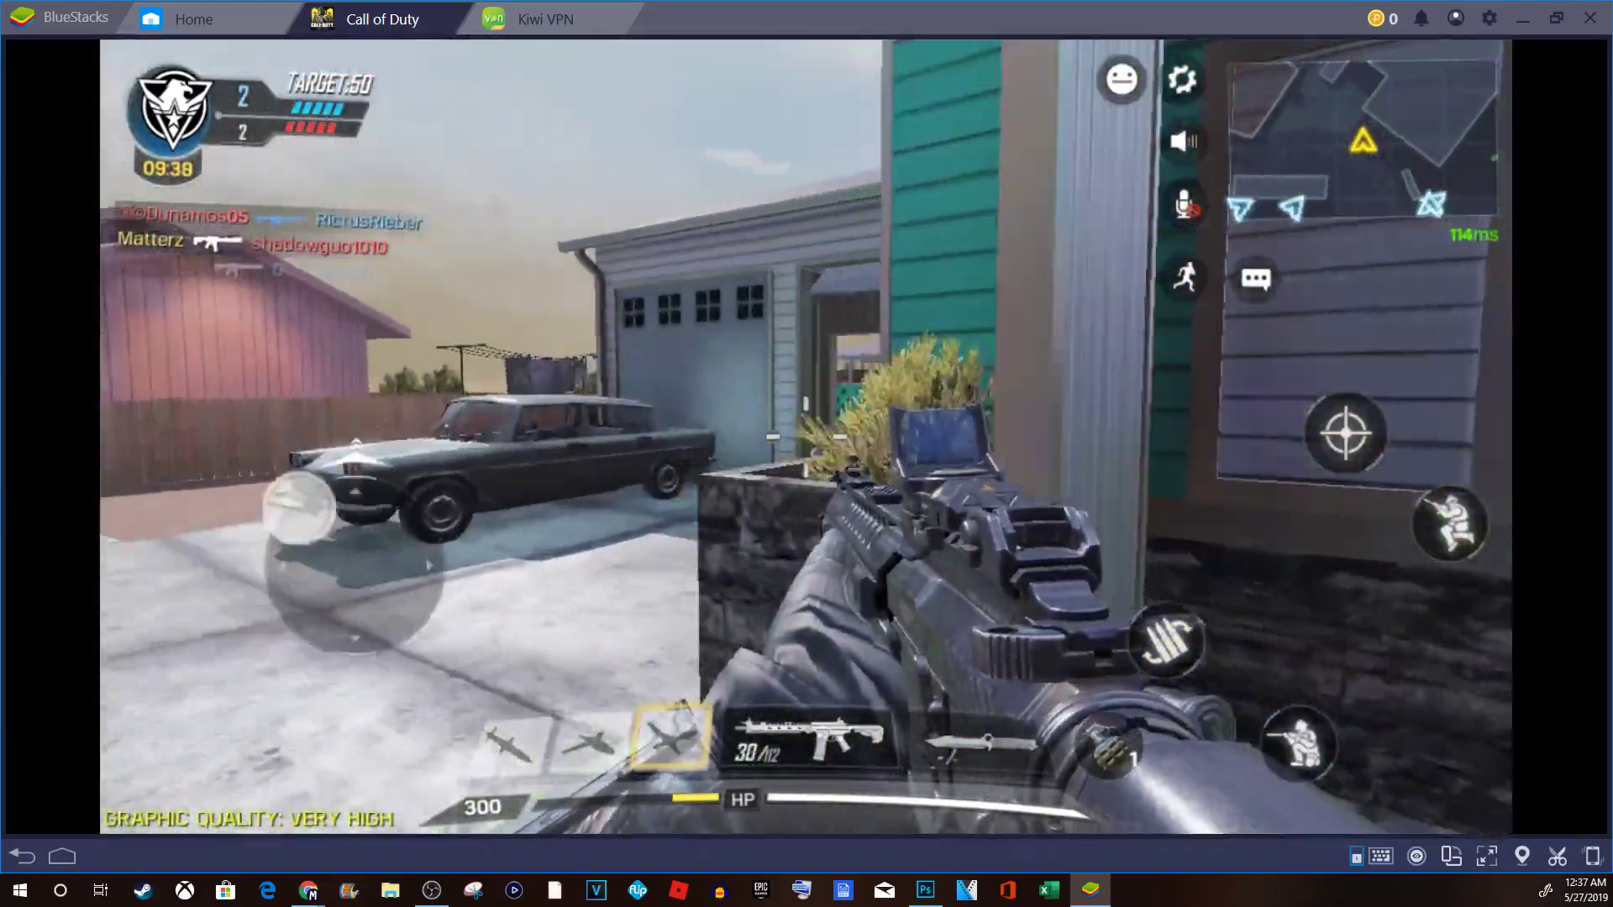
key(d)
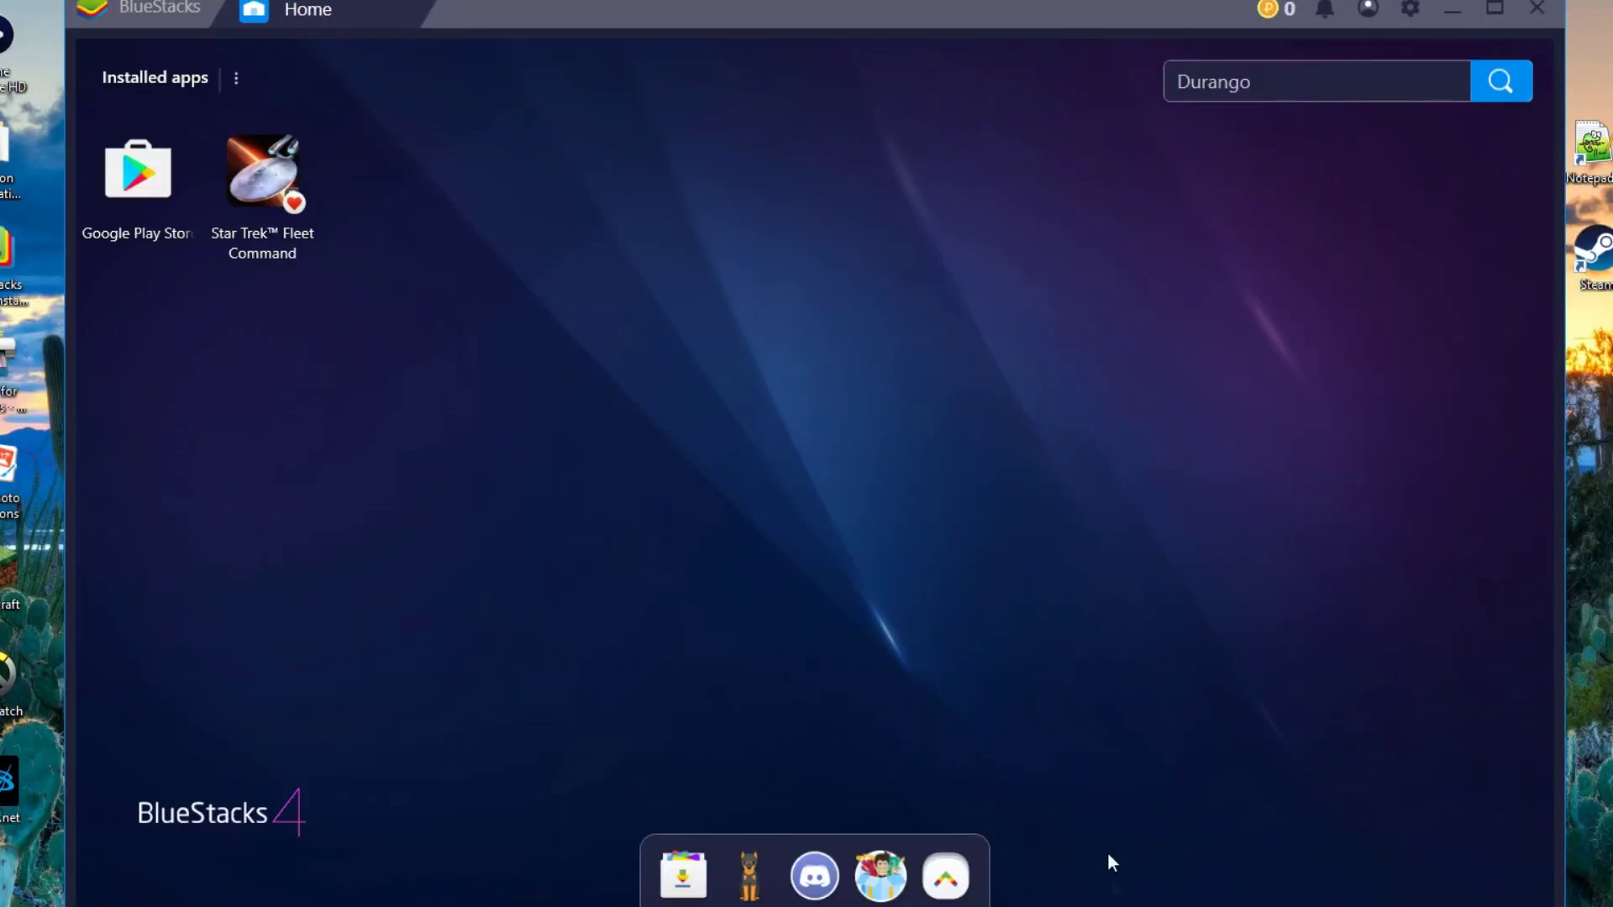
Open the Chrome browser in BlueStacks and search the web for "kiwi vpn".
click(954, 877)
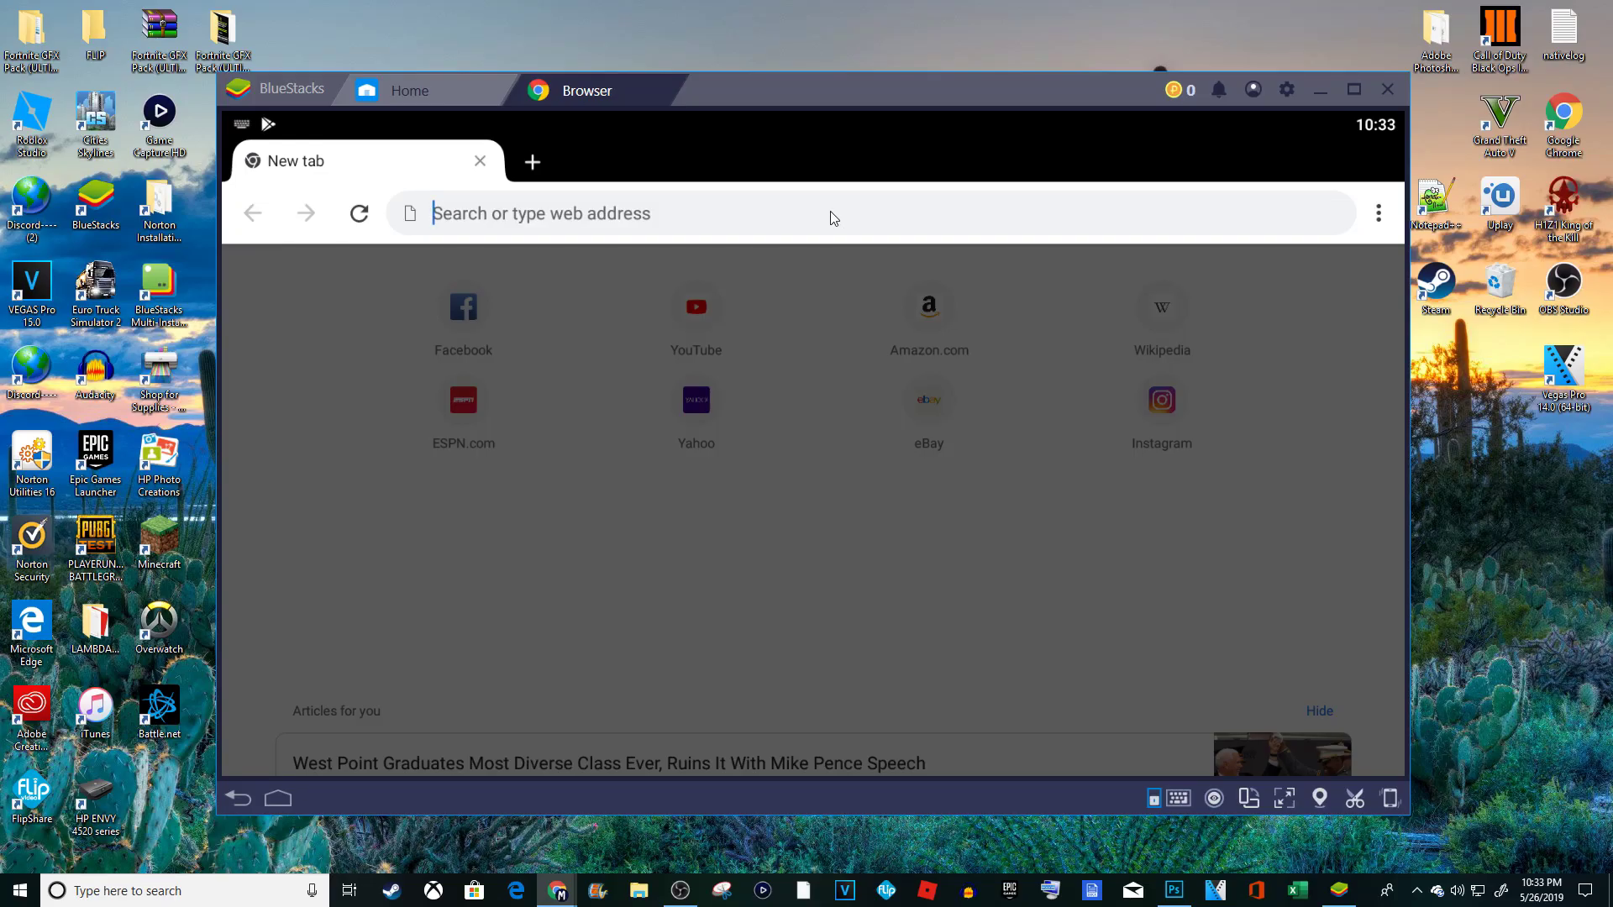
click(664, 215)
text(kiw)
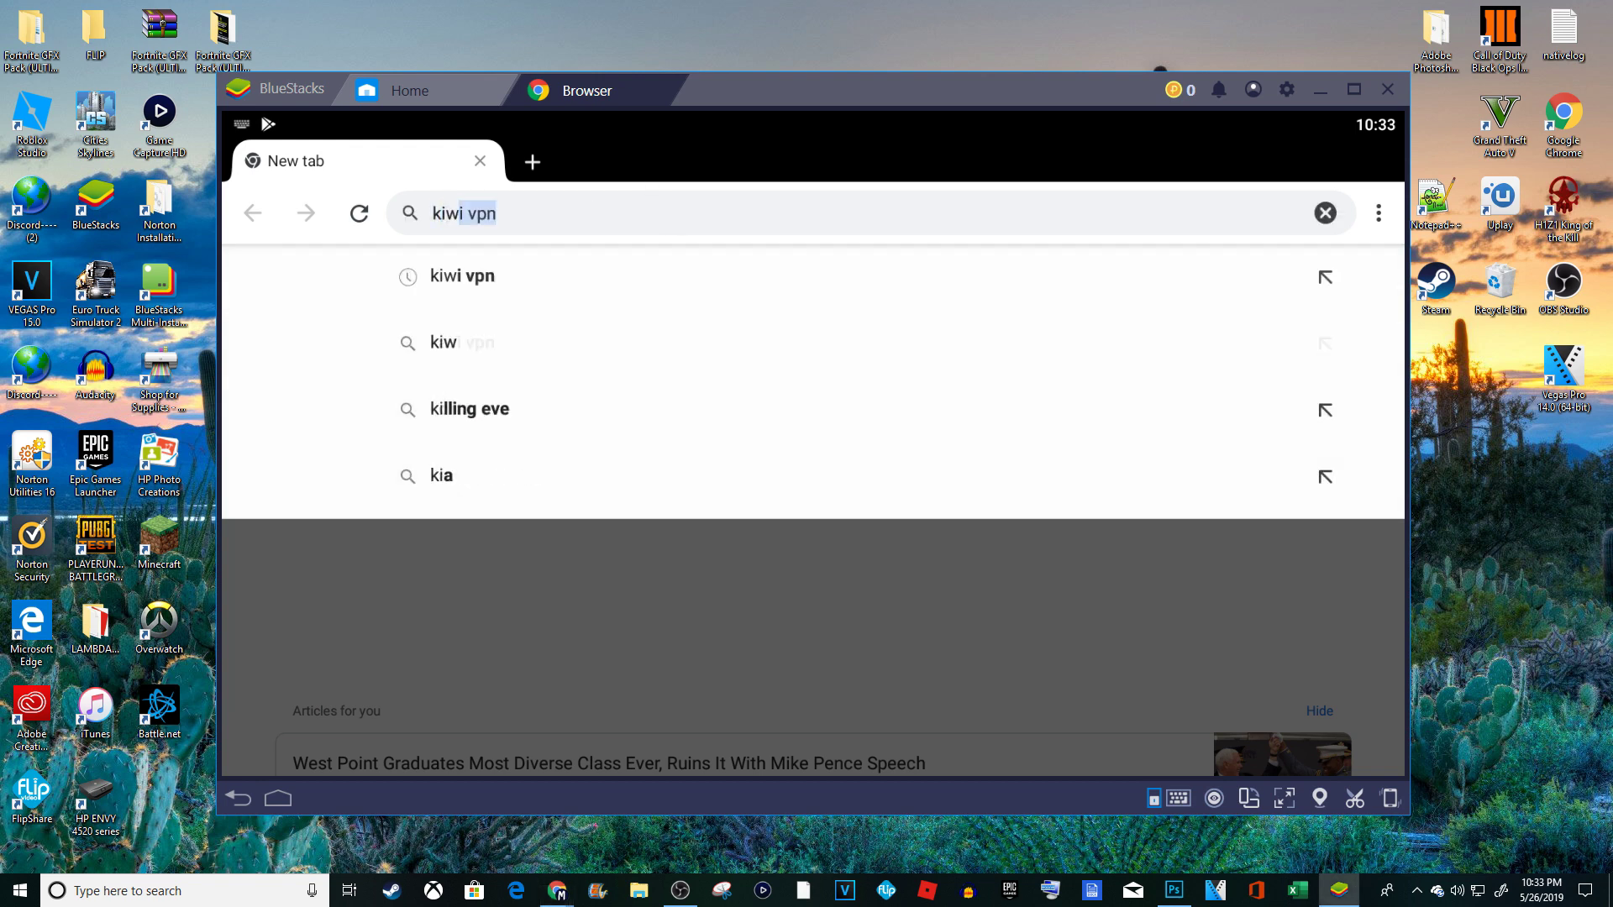
text(i vpn)
key(Return)
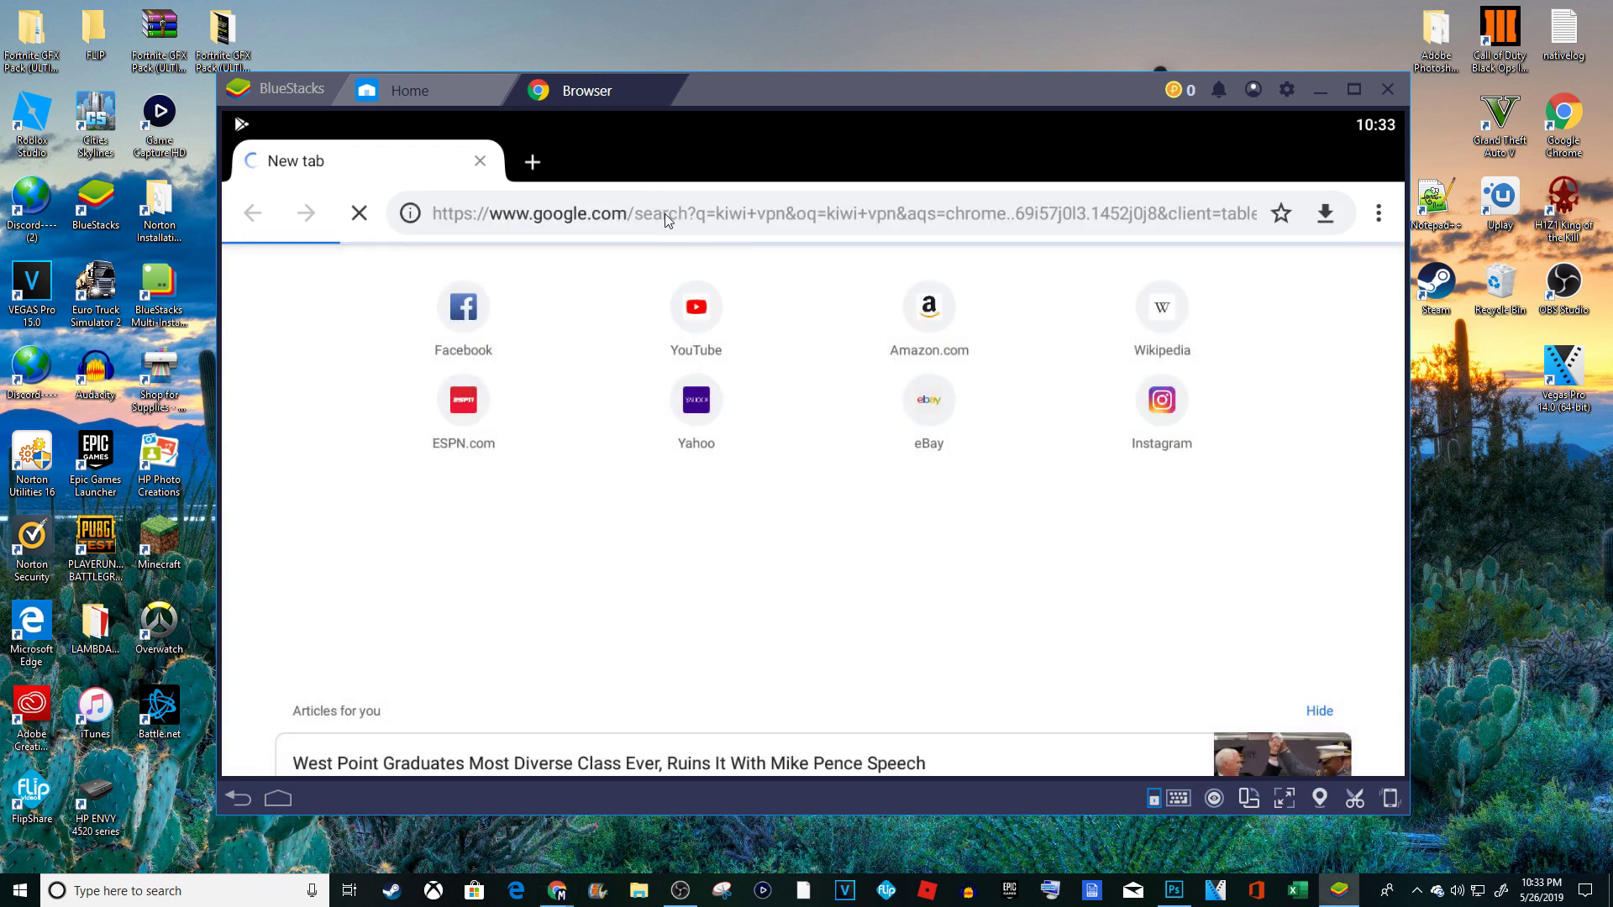
Open the Google Play result for Kiwi VPN Connection For IP Changer, Unblock Sites and install the app.
scroll(690, 548, down, 4)
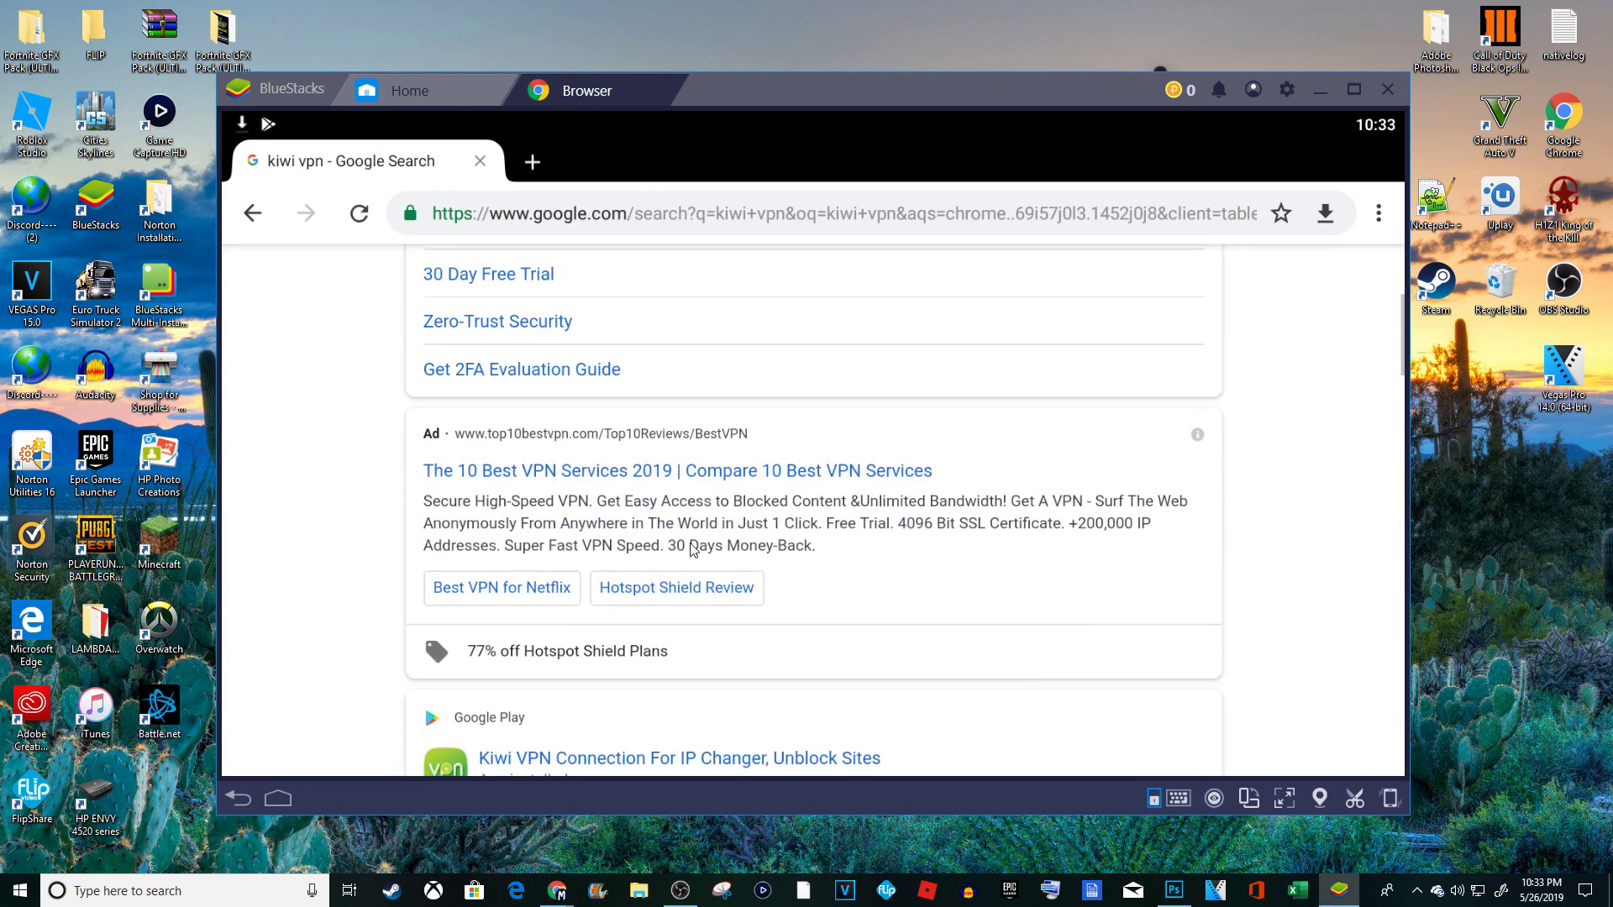
scroll(690, 549, down, 4)
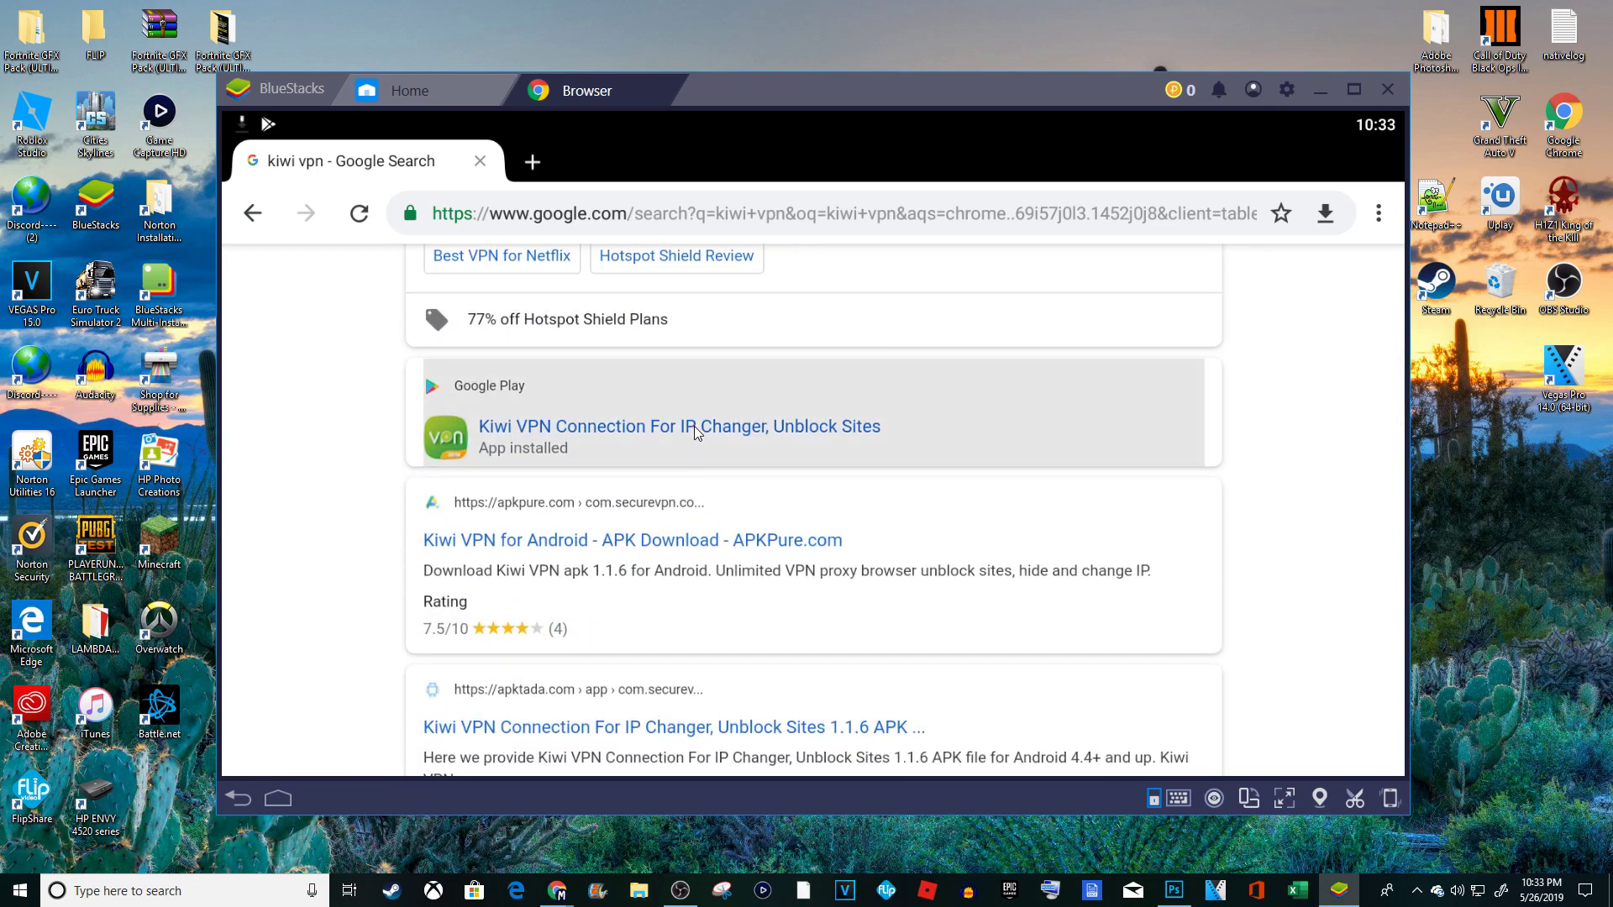
click(694, 432)
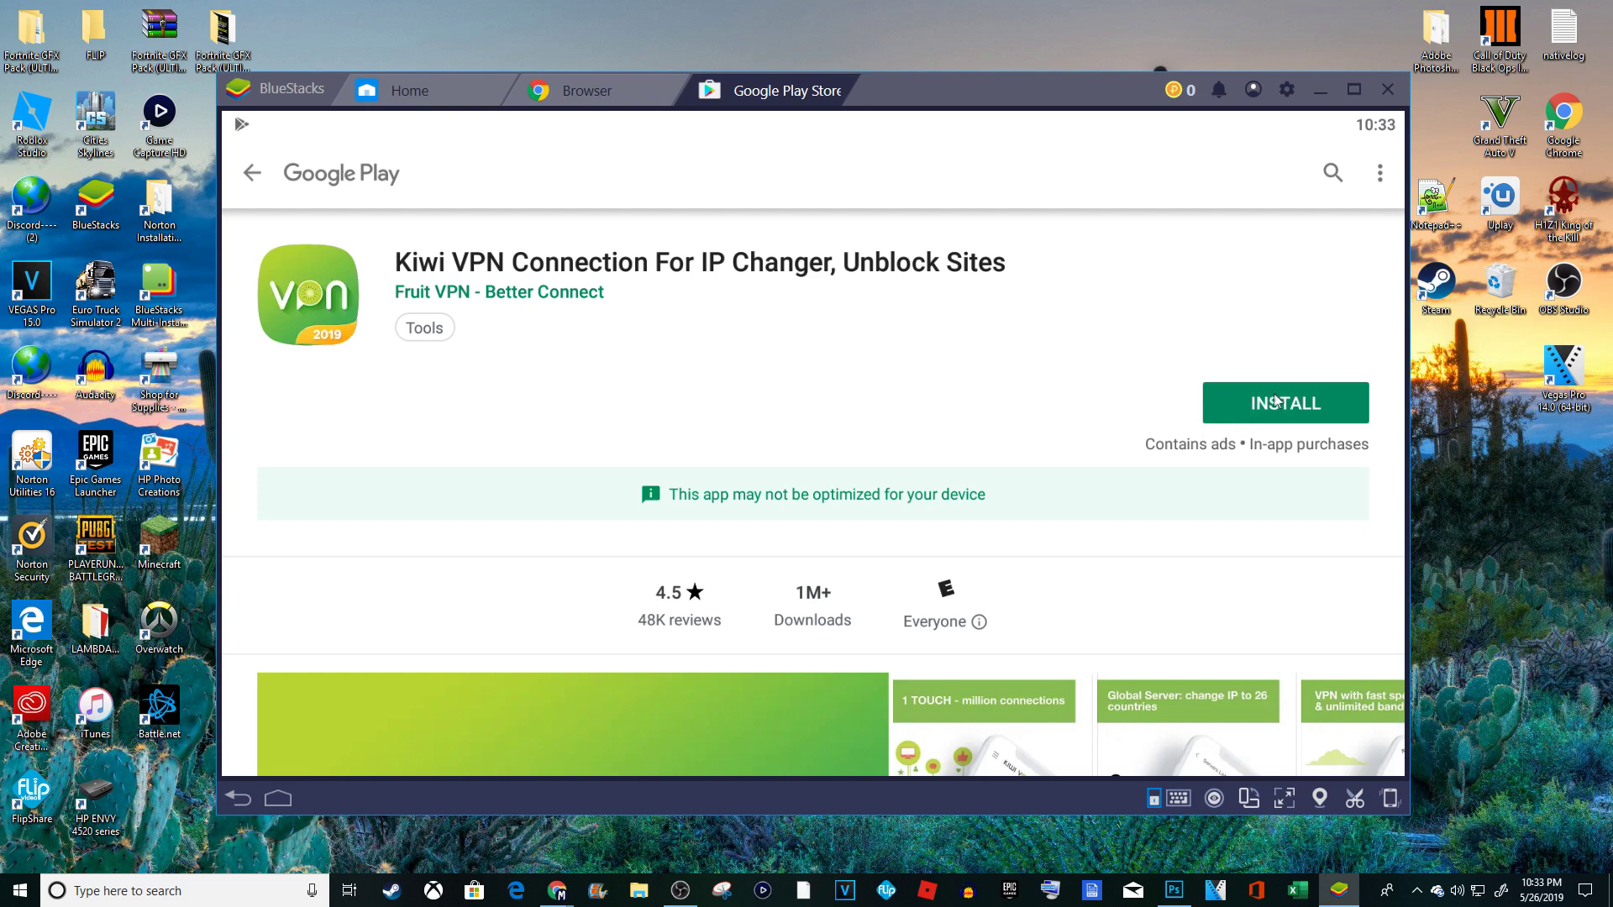
click(1282, 400)
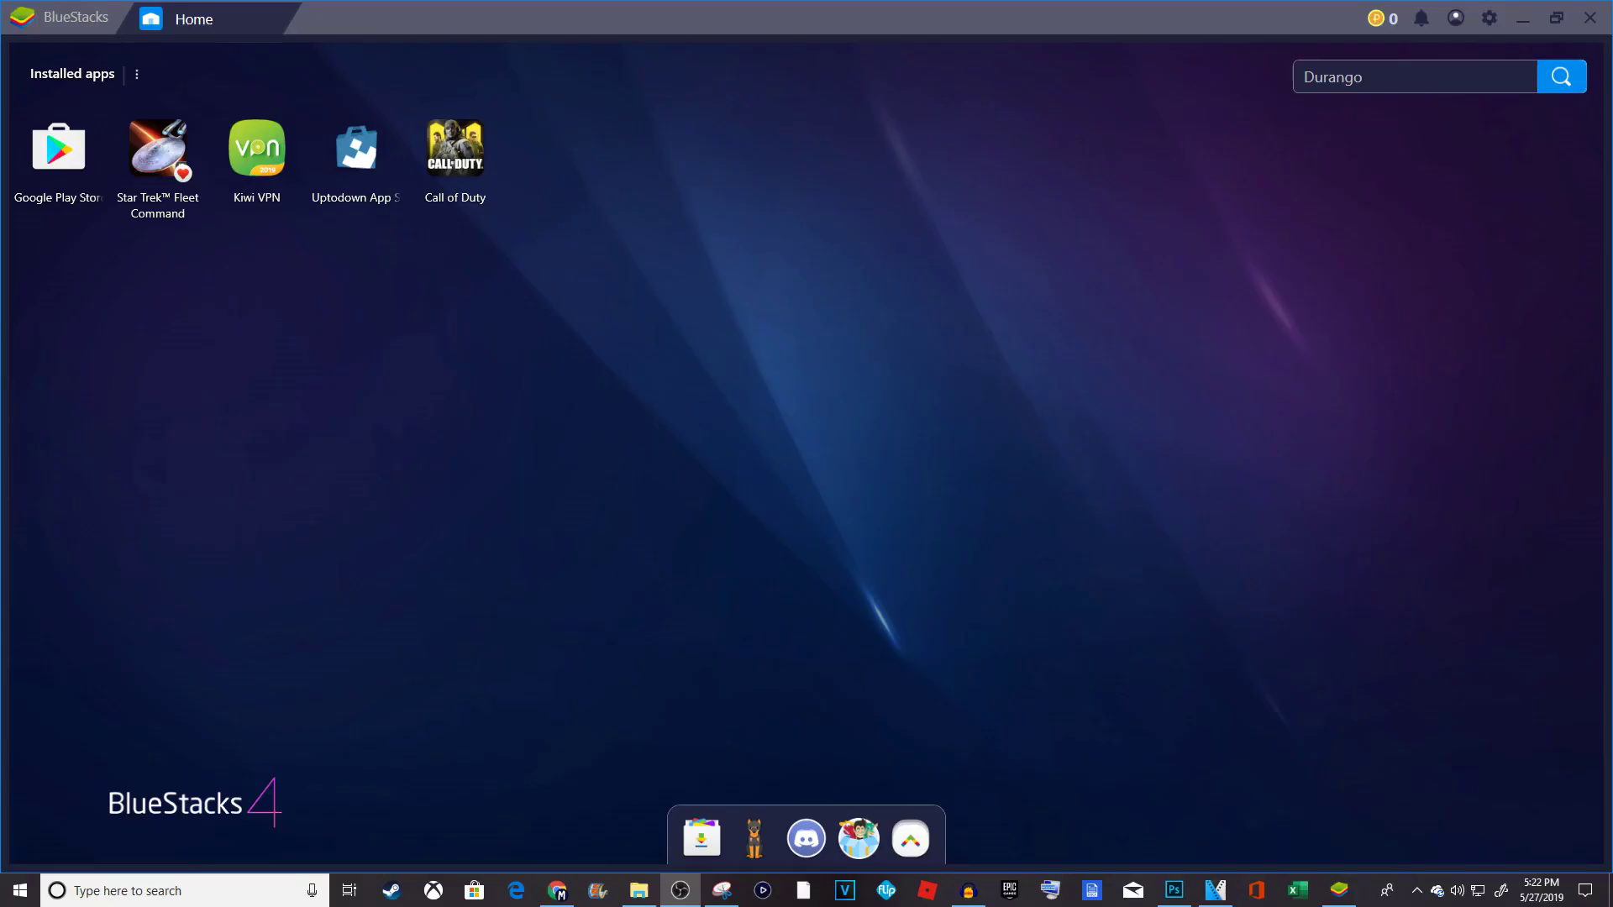
Open the Chrome browser from the BlueStacks home screen and search for "uptodown app".
click(924, 842)
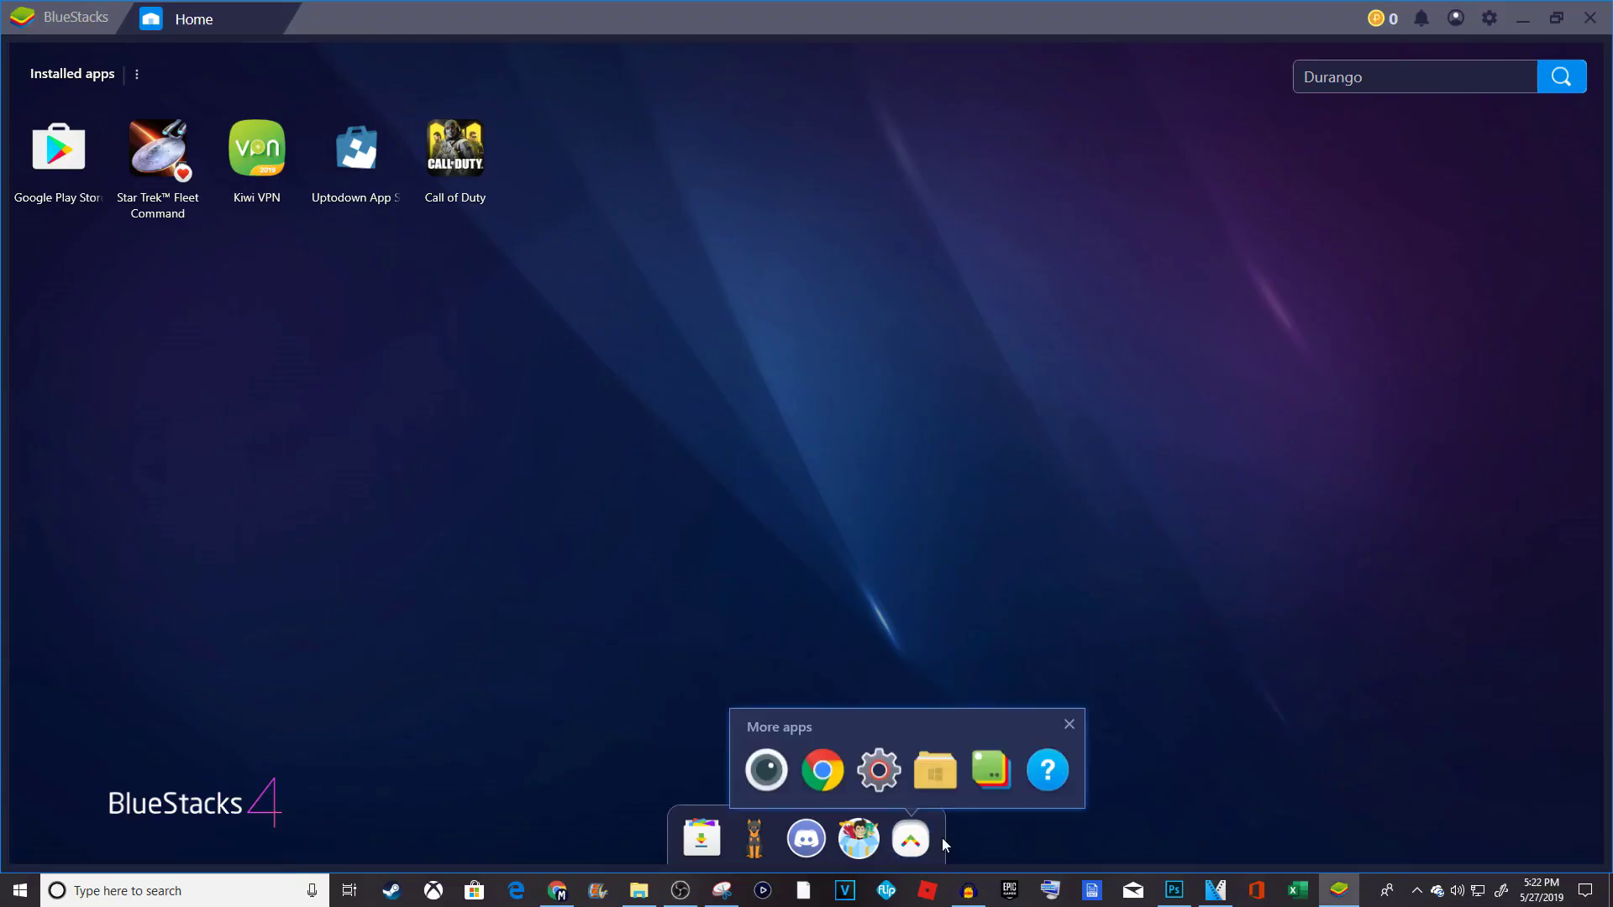
click(828, 784)
text(up)
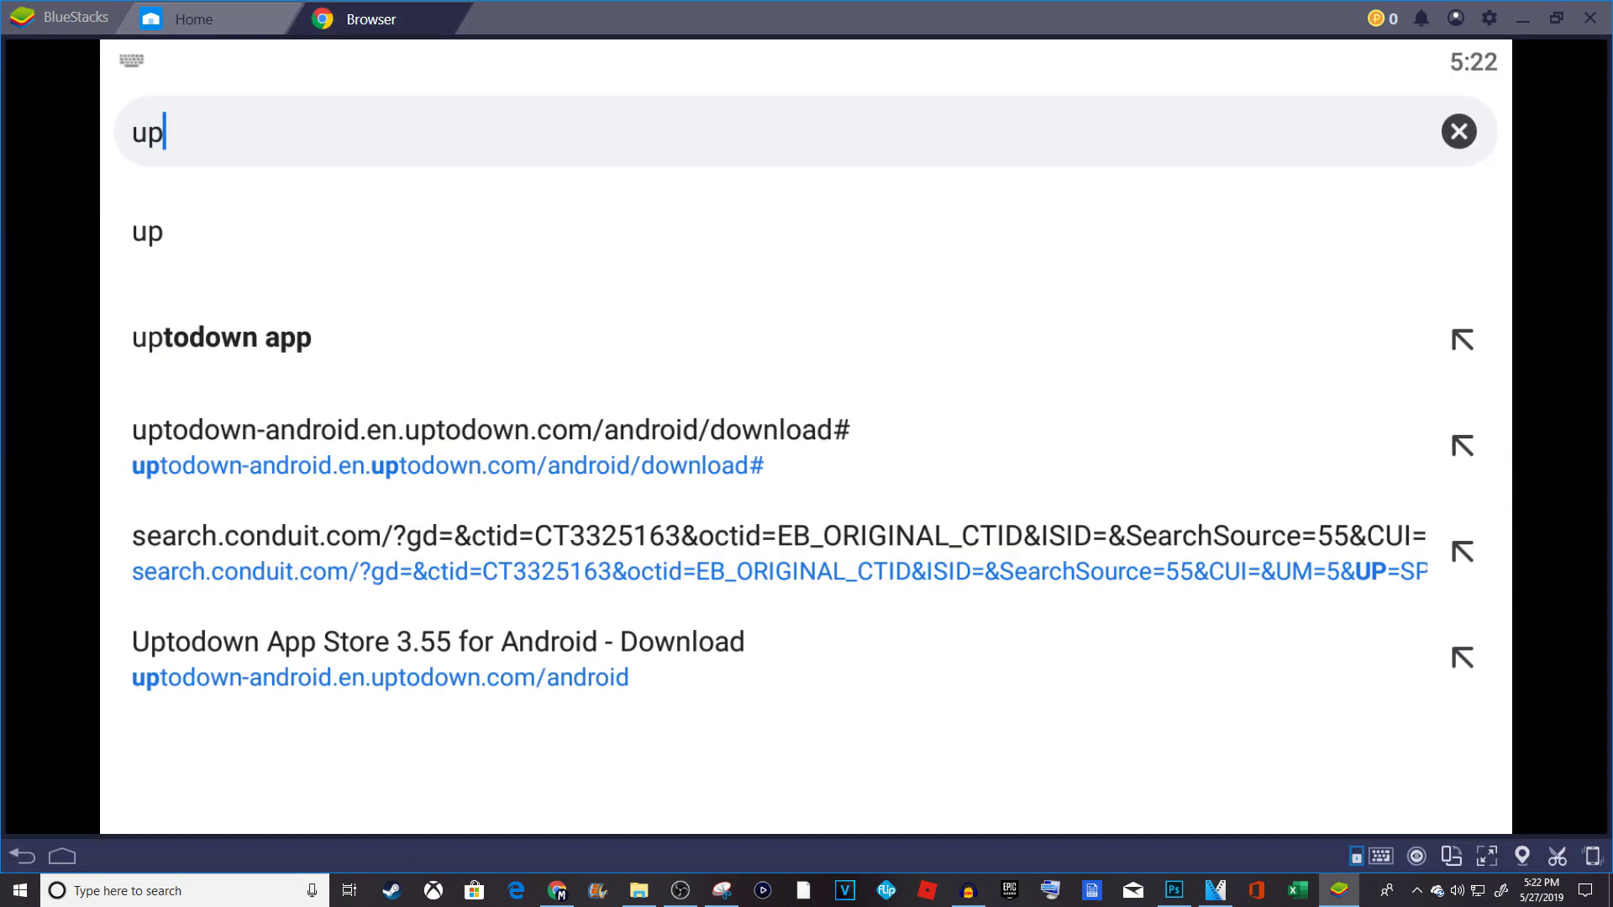
text(todown)
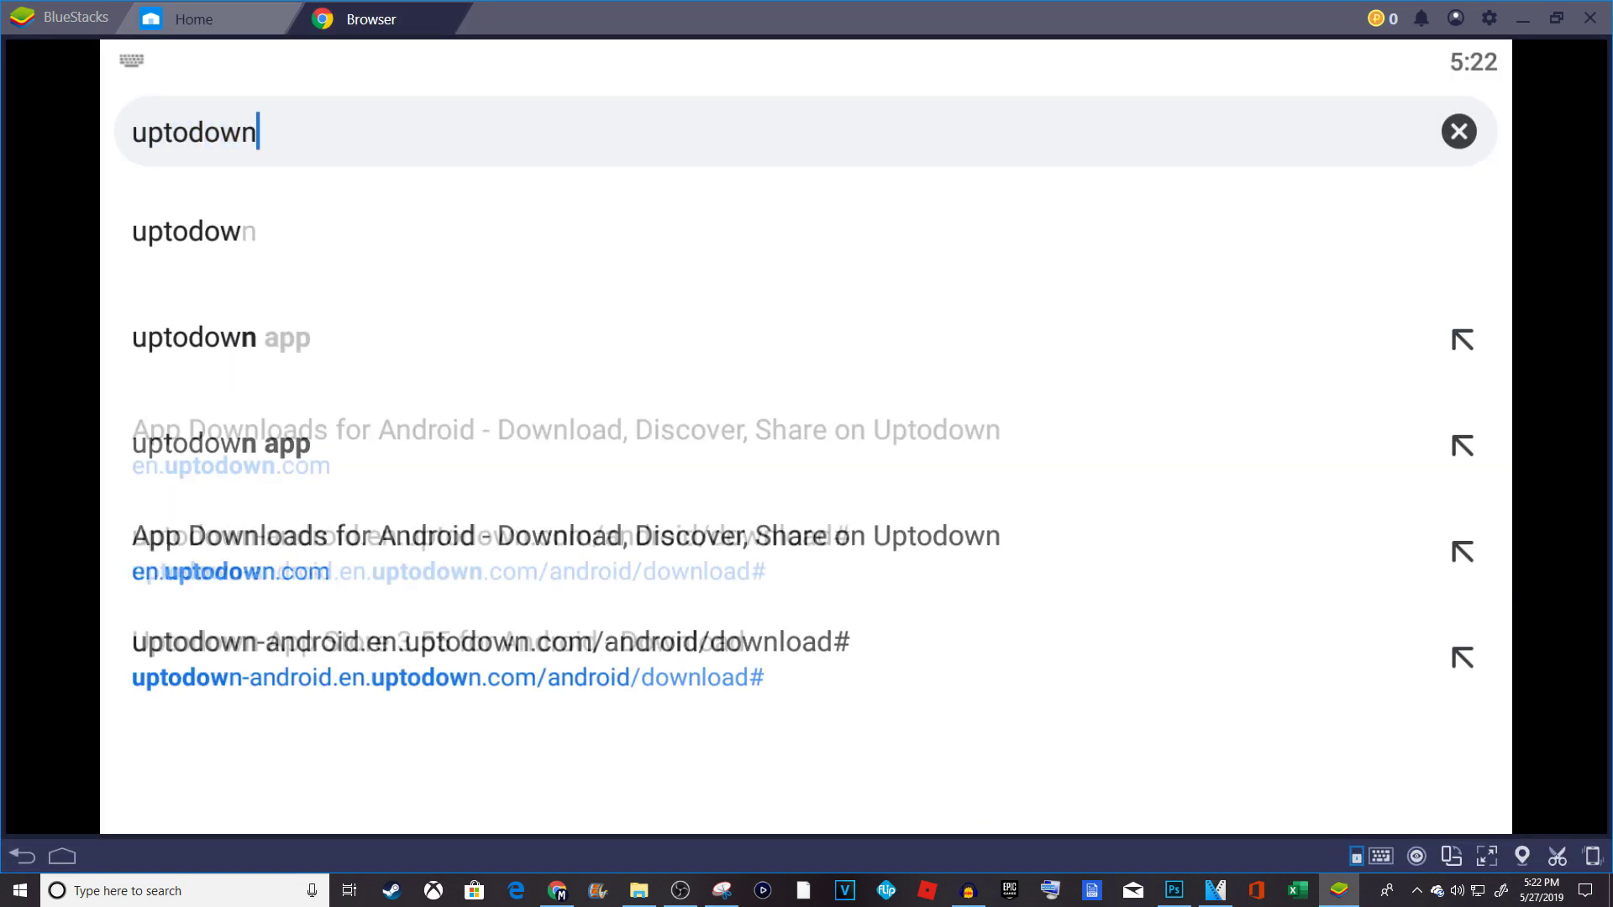
text( app)
key(Return)
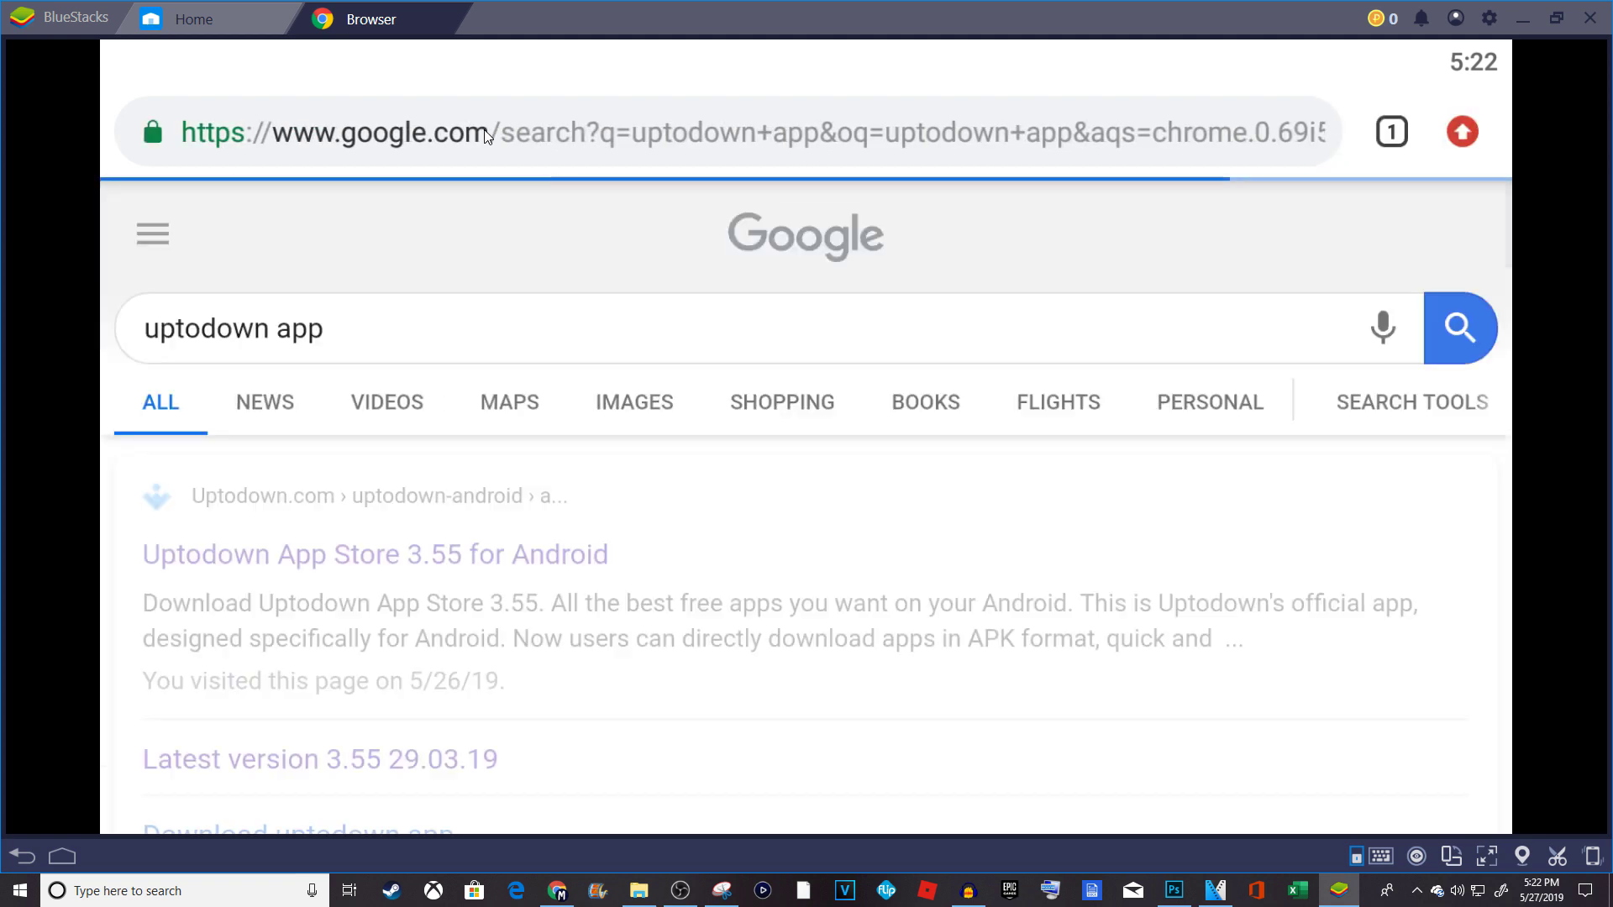
Open the Uptodown App Store result, download its latest version 3.55 and install the application.
click(459, 565)
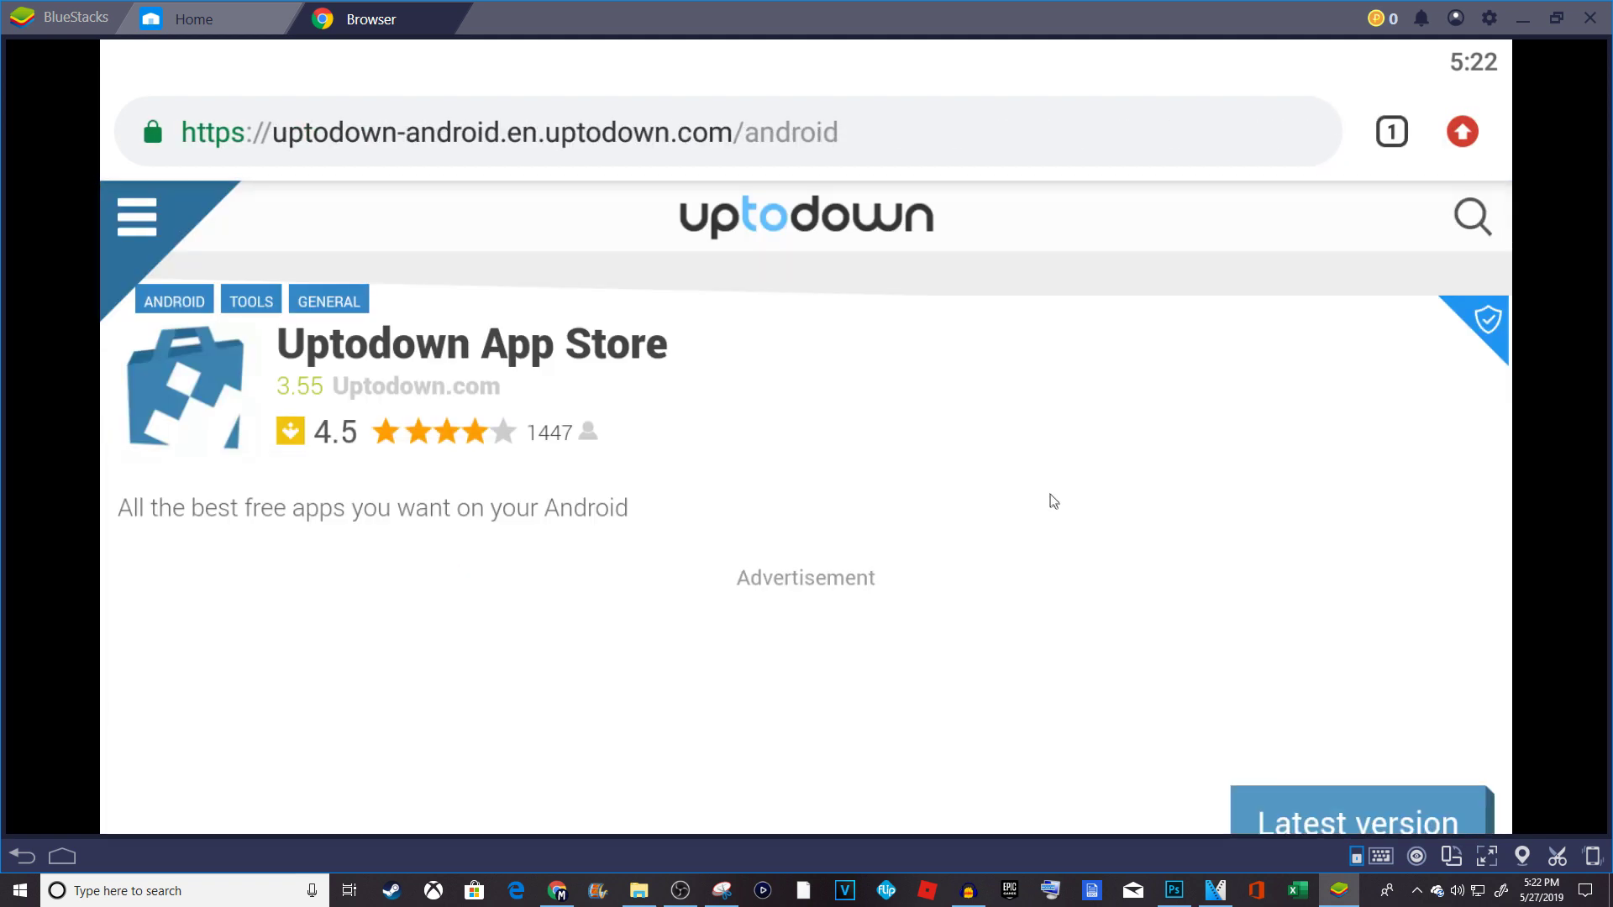
scroll(1057, 512, down, 2)
scroll(1064, 520, down, 2)
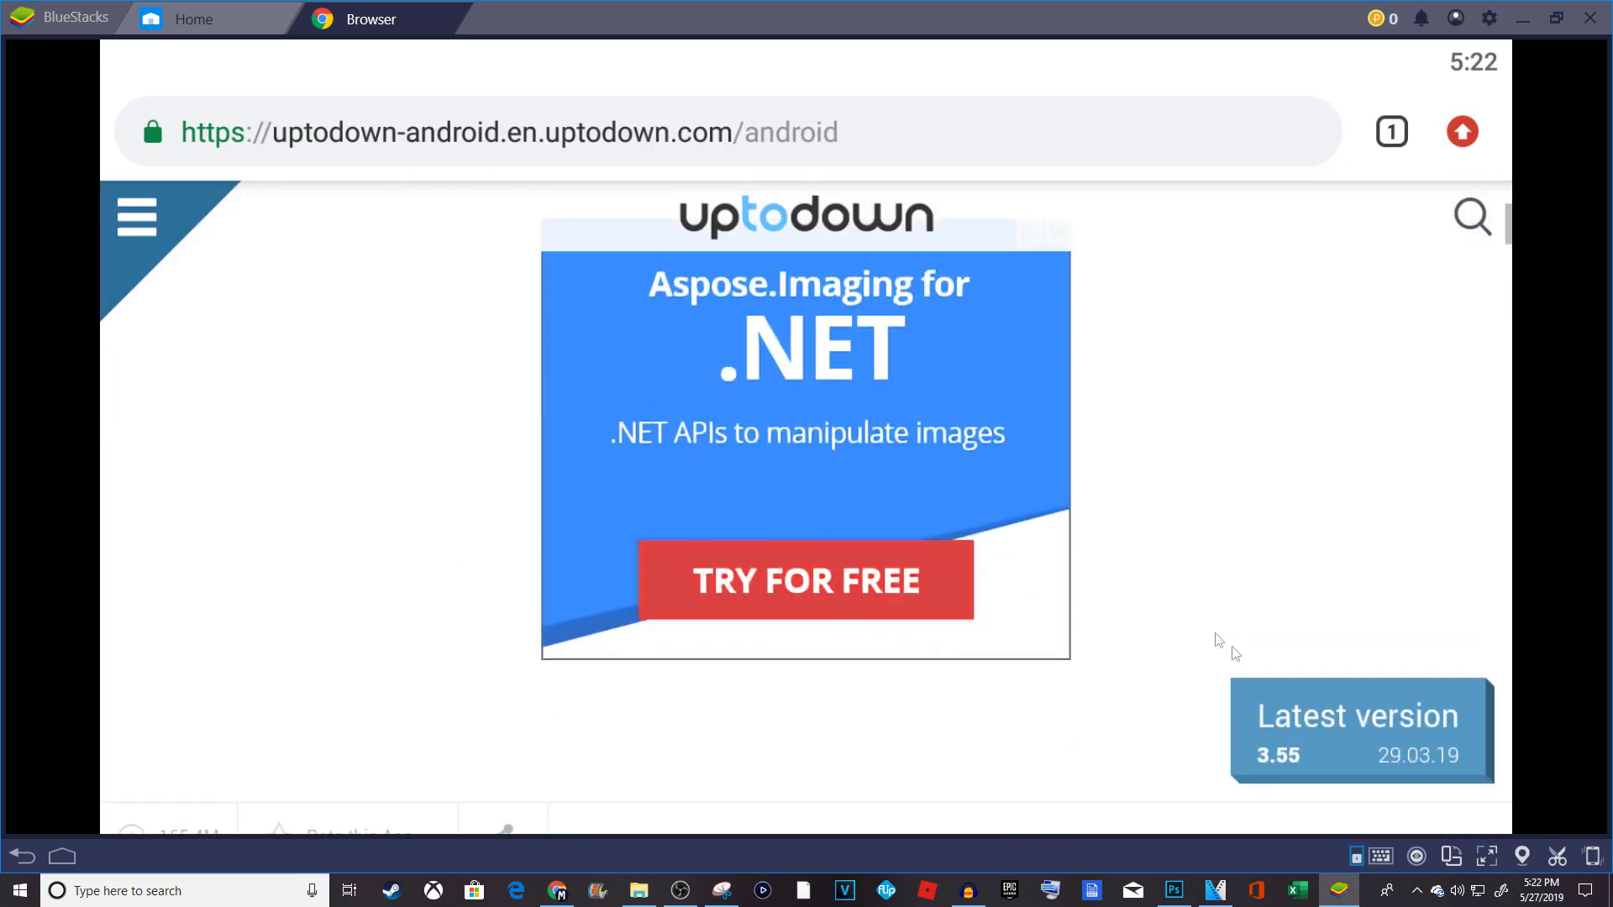
click(1334, 718)
click(1332, 710)
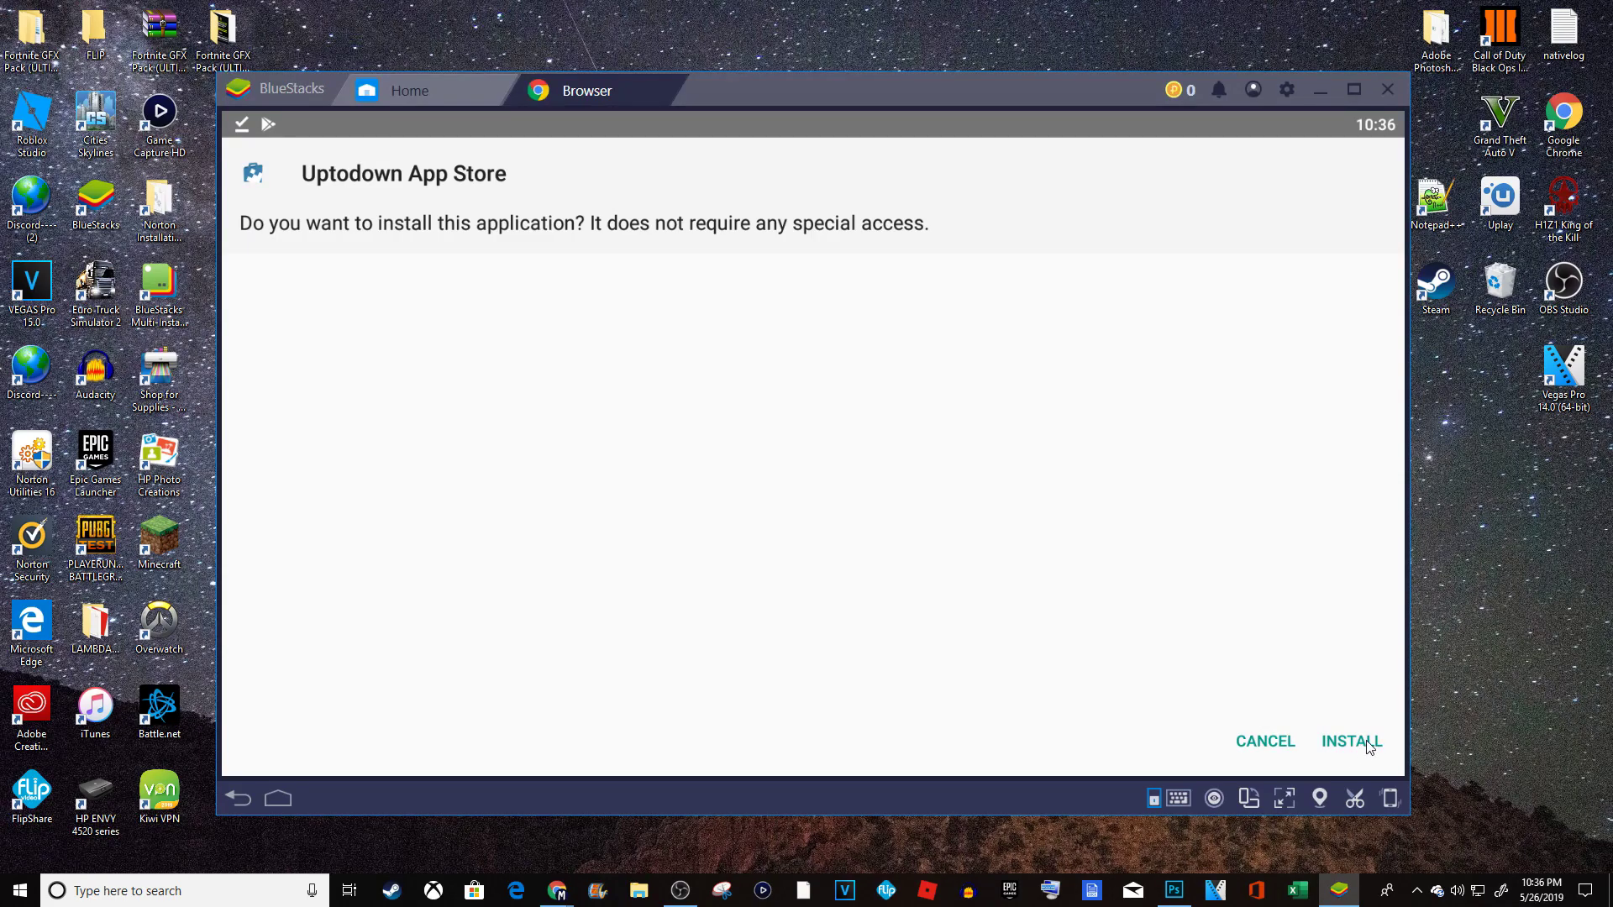
click(1352, 742)
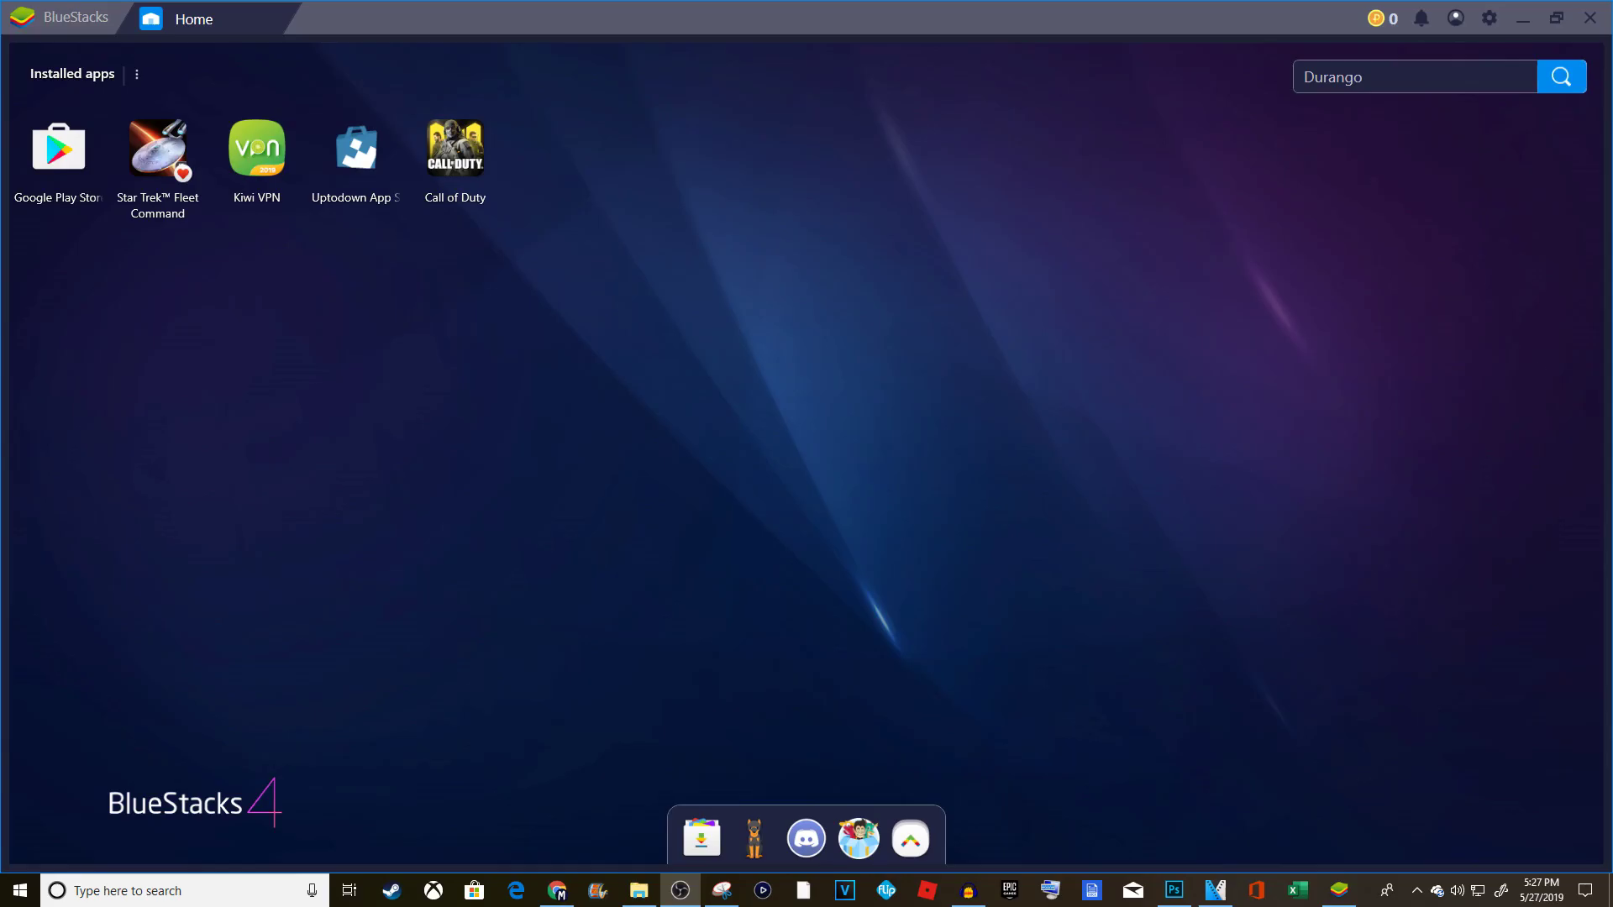
Launch Uptodown App Store and acknowledge its GPS location prompt.
click(355, 149)
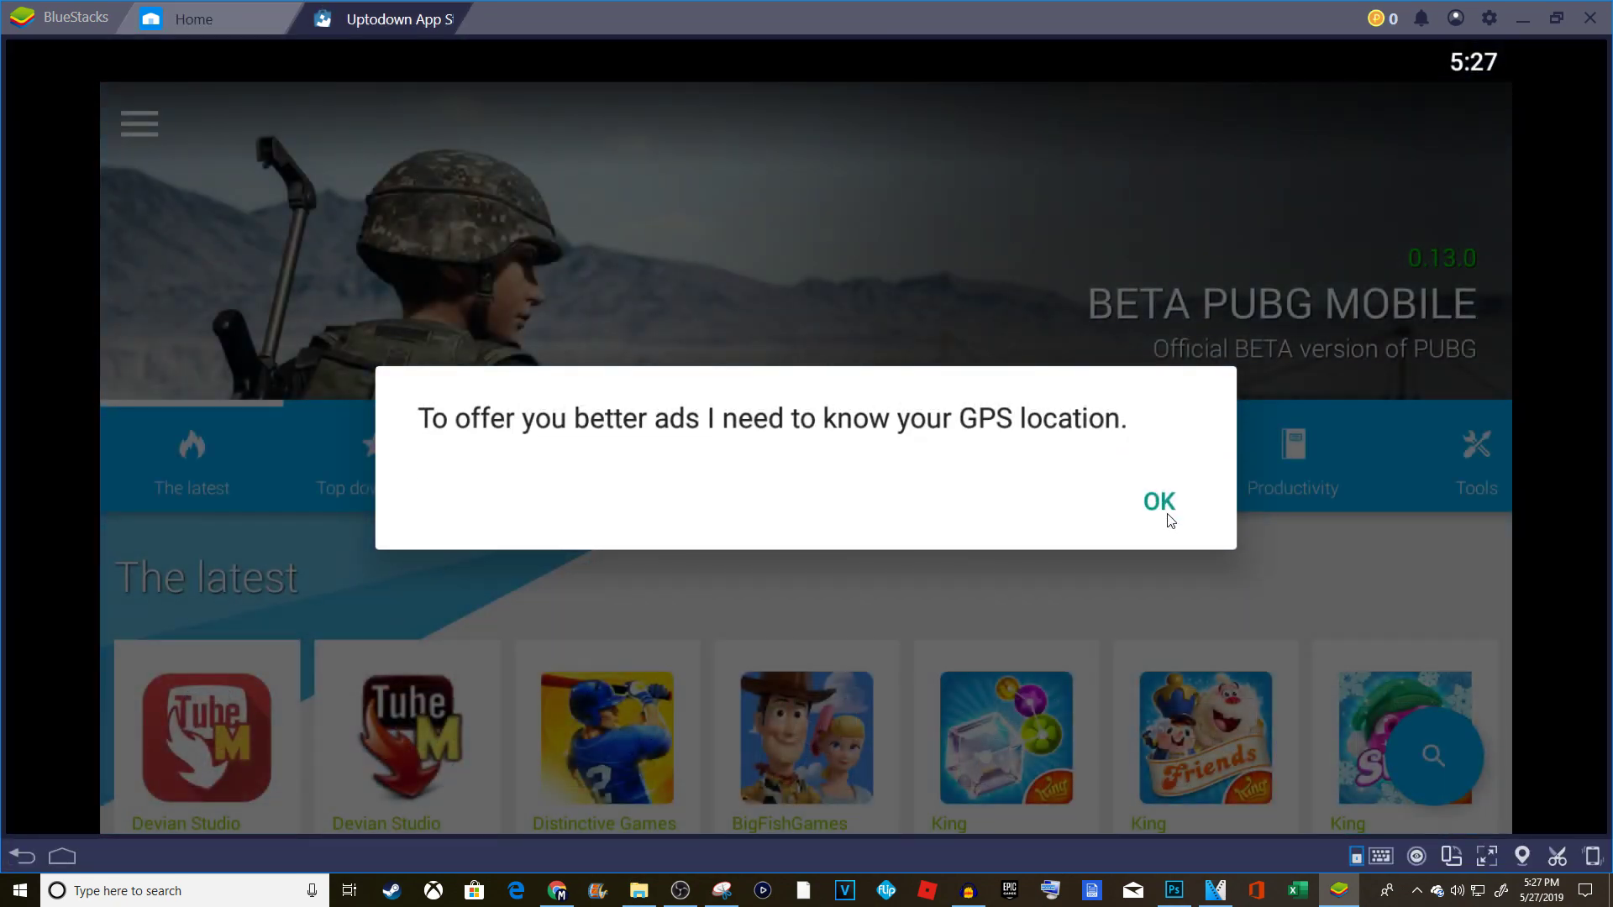
click(1168, 515)
click(866, 582)
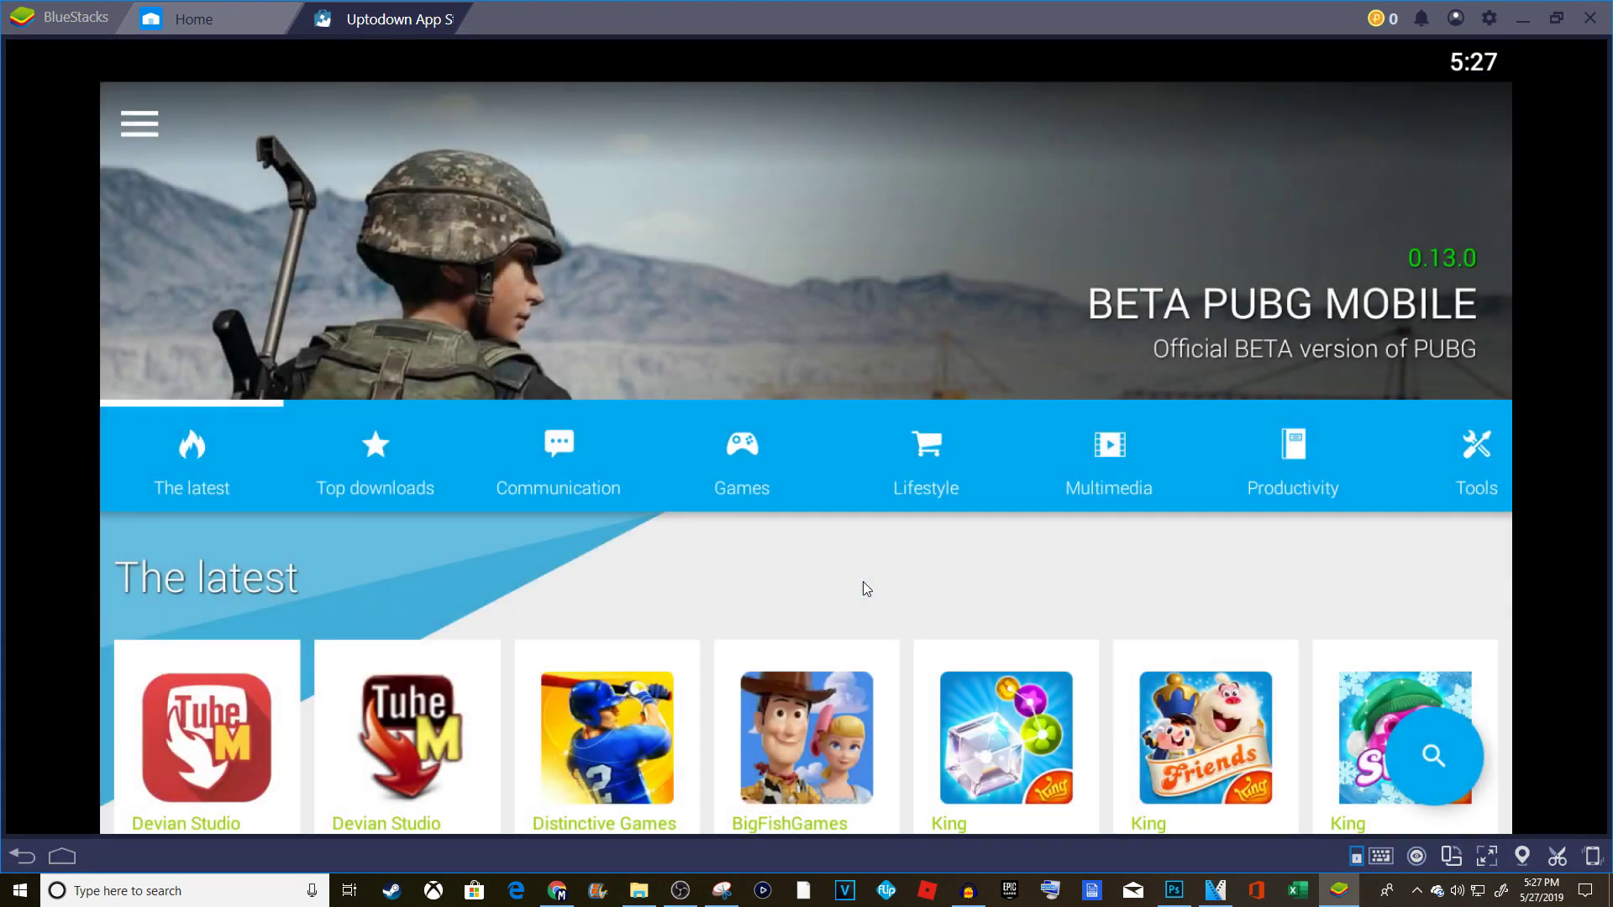
Find Call of Duty: Mobile in the Games category of Uptodown and install it.
click(746, 462)
scroll(711, 437, down, 5)
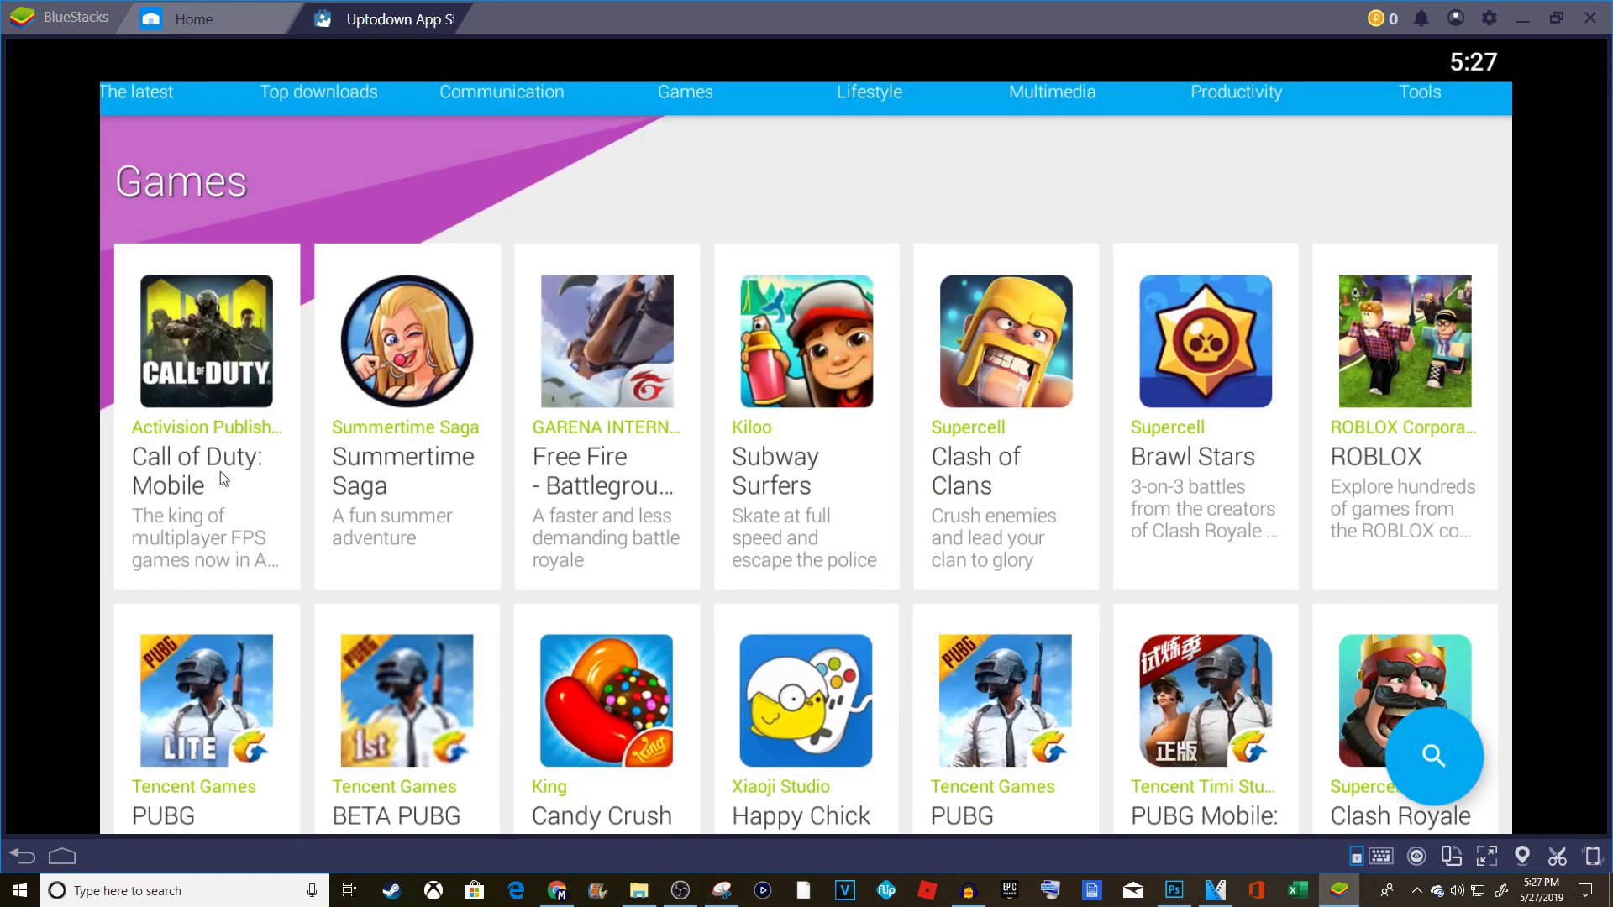
click(217, 464)
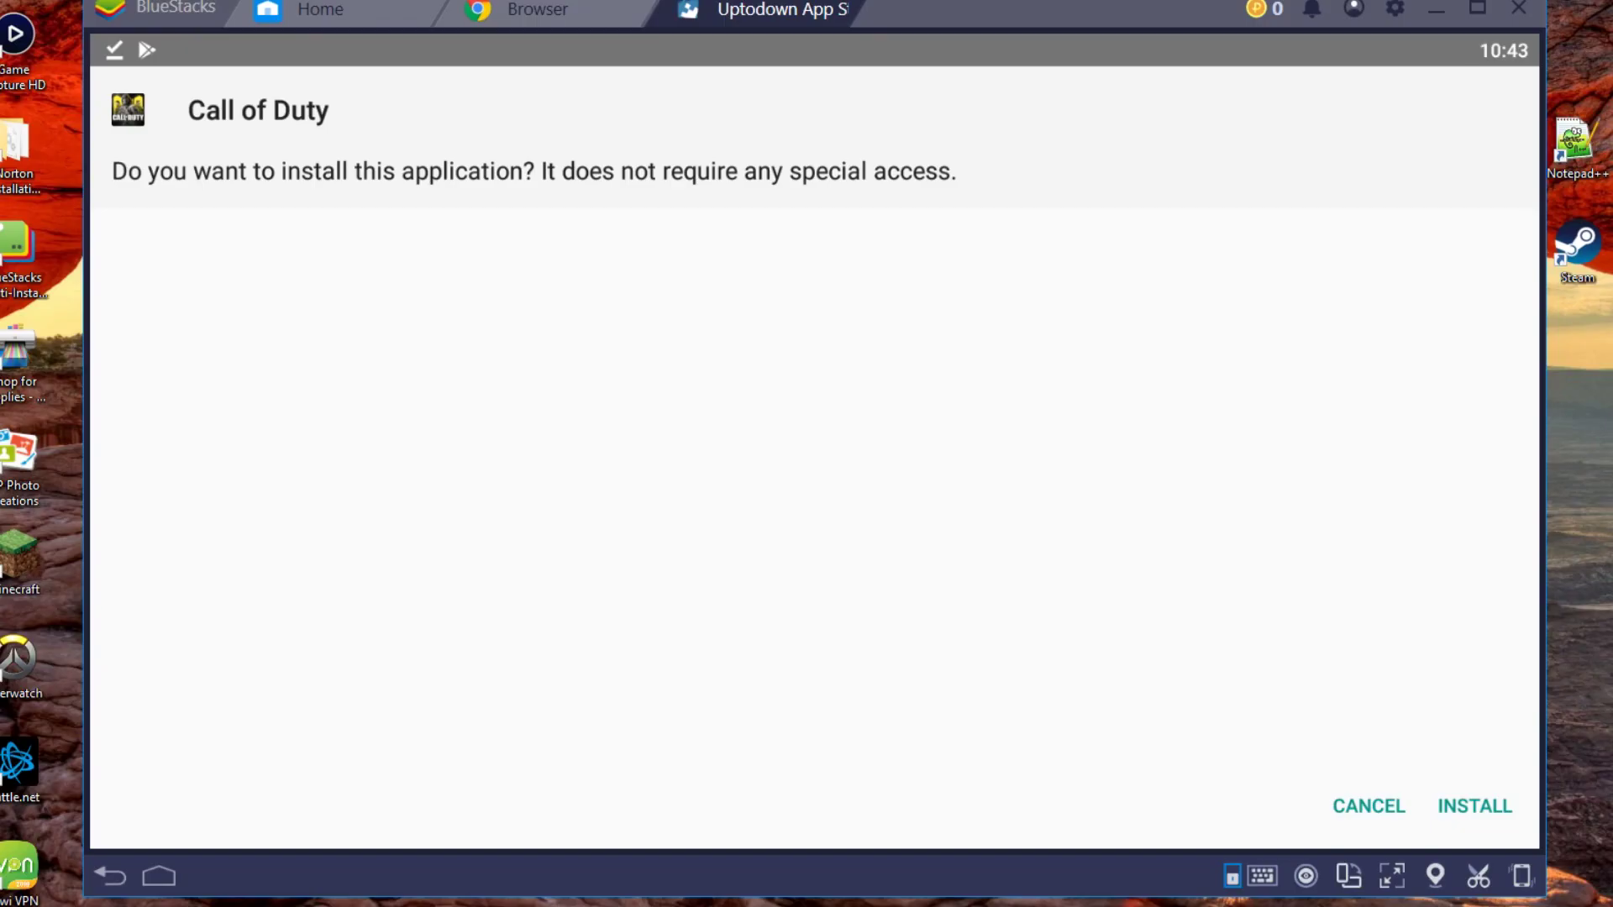
click(1491, 807)
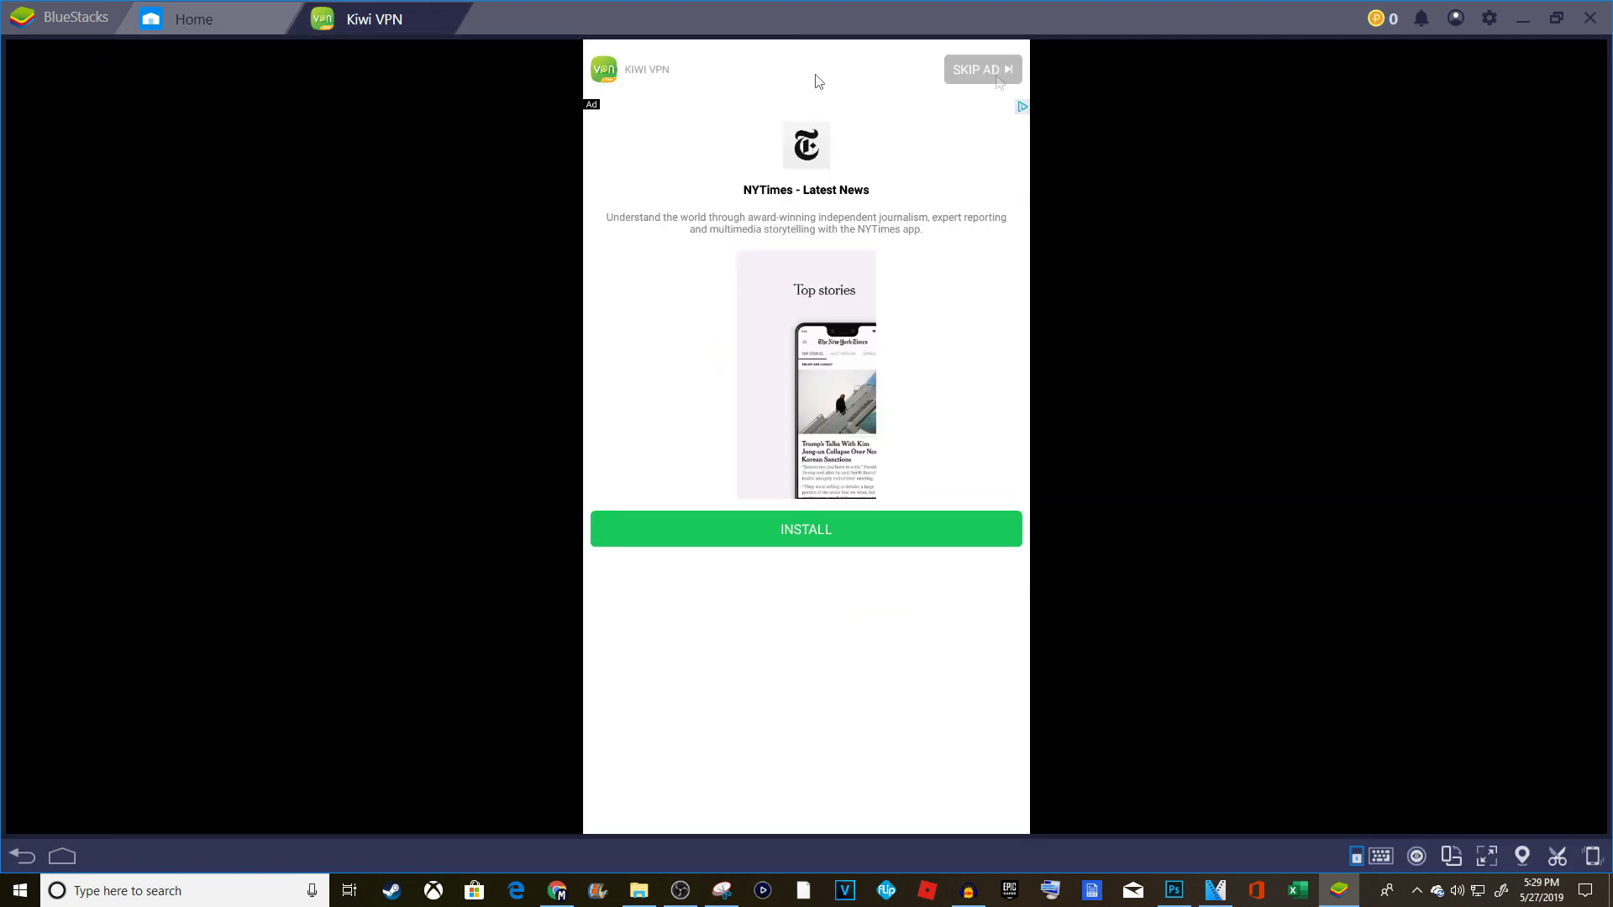
Skip the ad in Kiwi VPN and choose a country from the first server list.
click(975, 68)
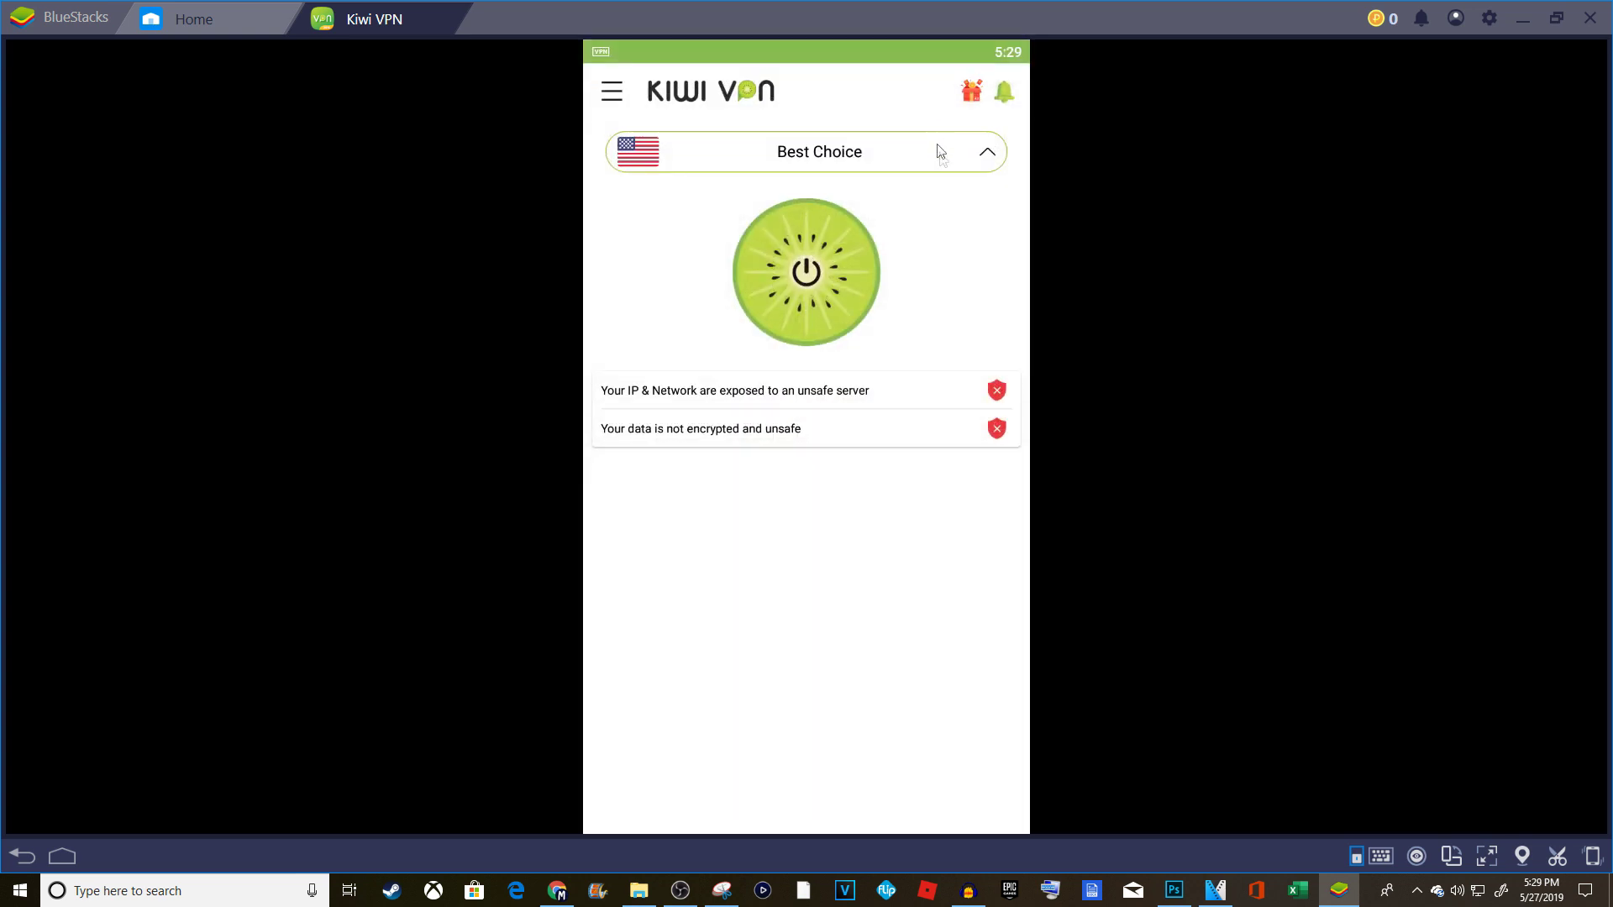
click(987, 156)
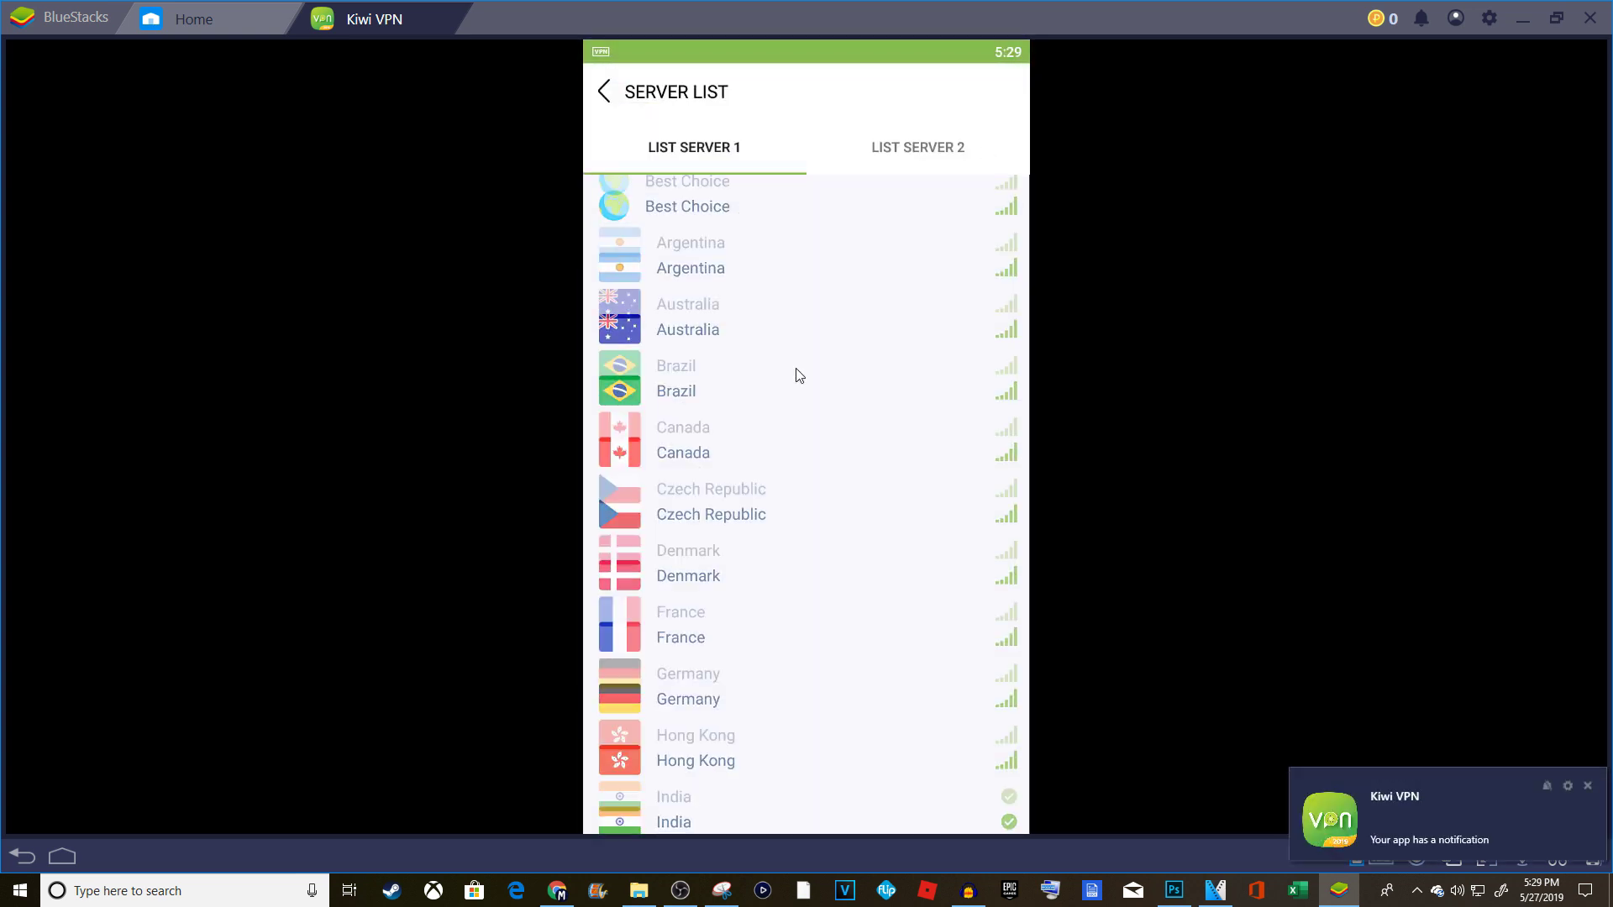
scroll(780, 469, down, 4)
click(707, 418)
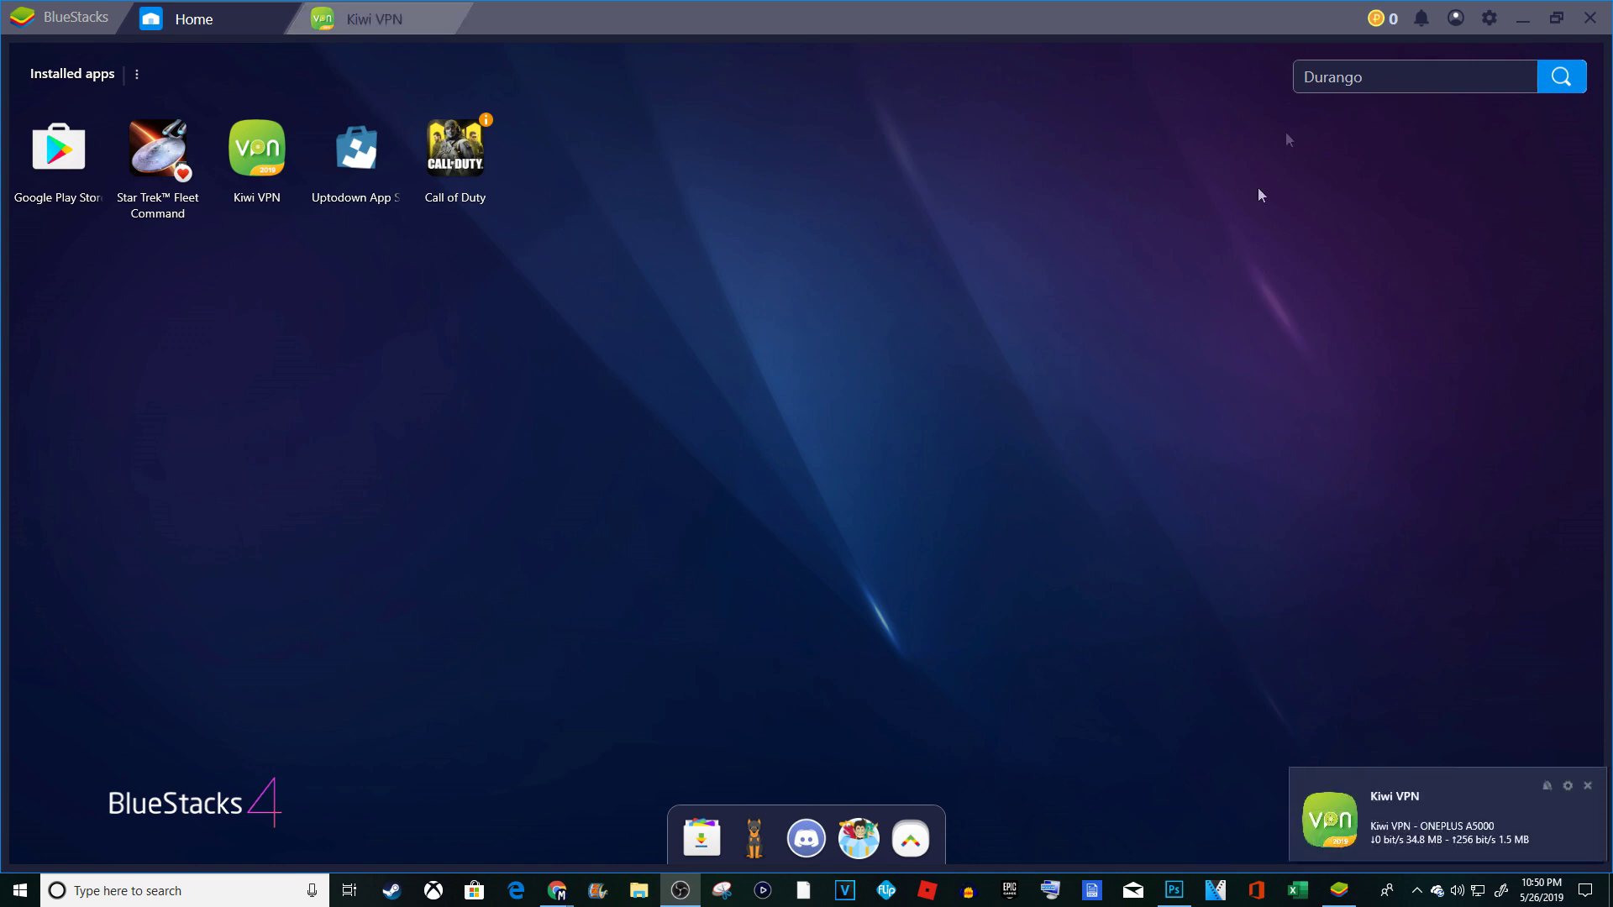
Set the emulator's display DPI to 320 DPI in the BlueStacks settings.
click(1487, 14)
click(1420, 81)
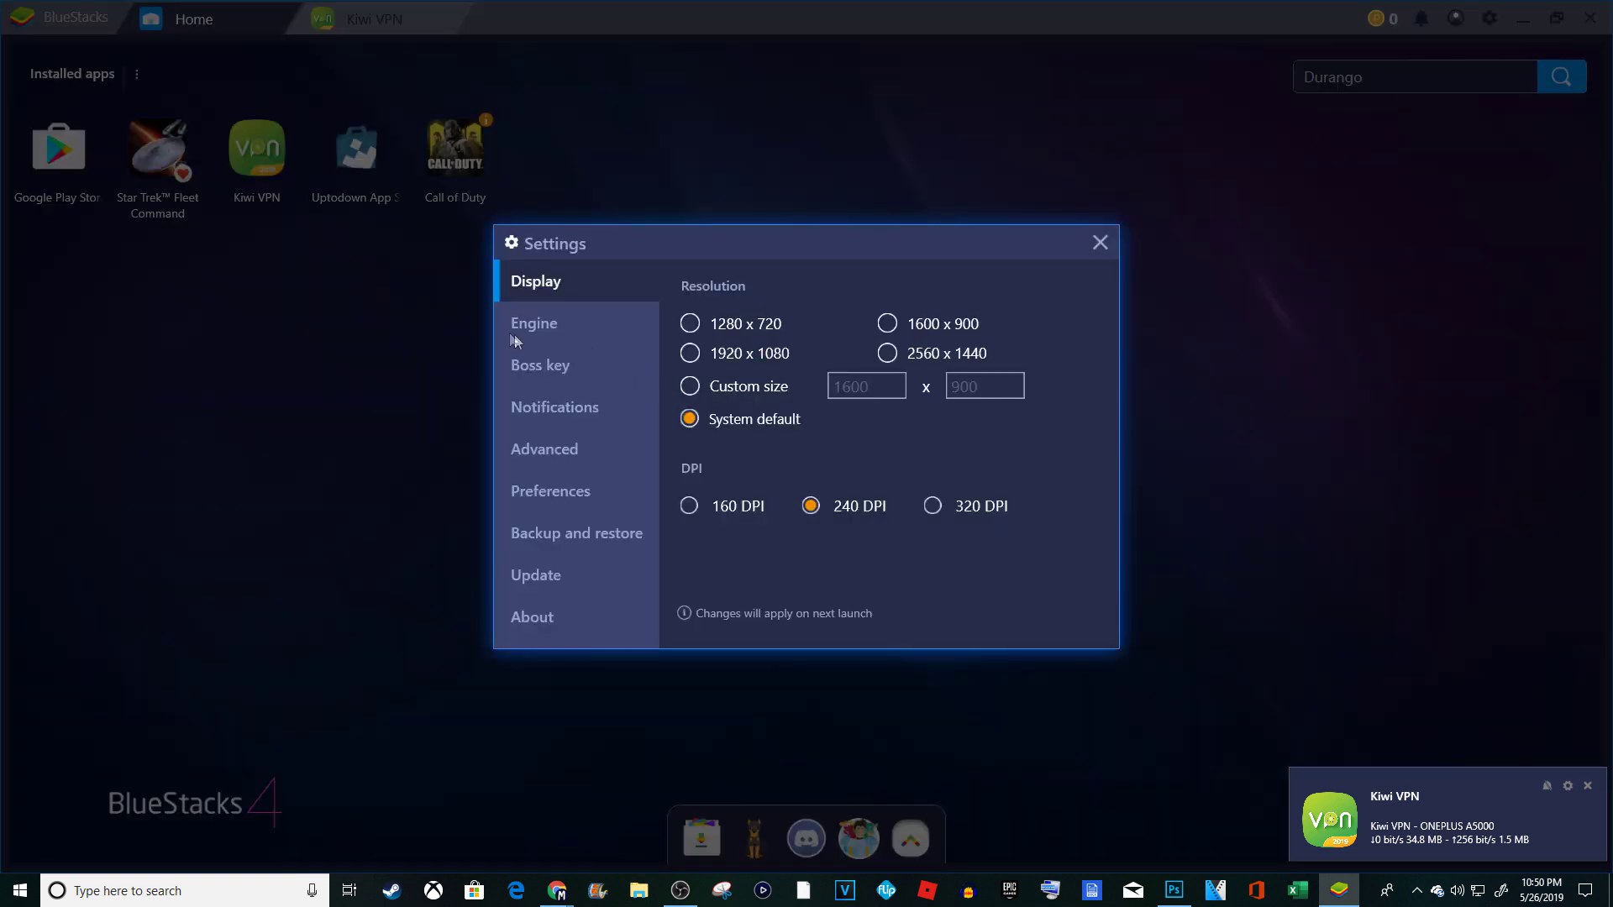
click(932, 507)
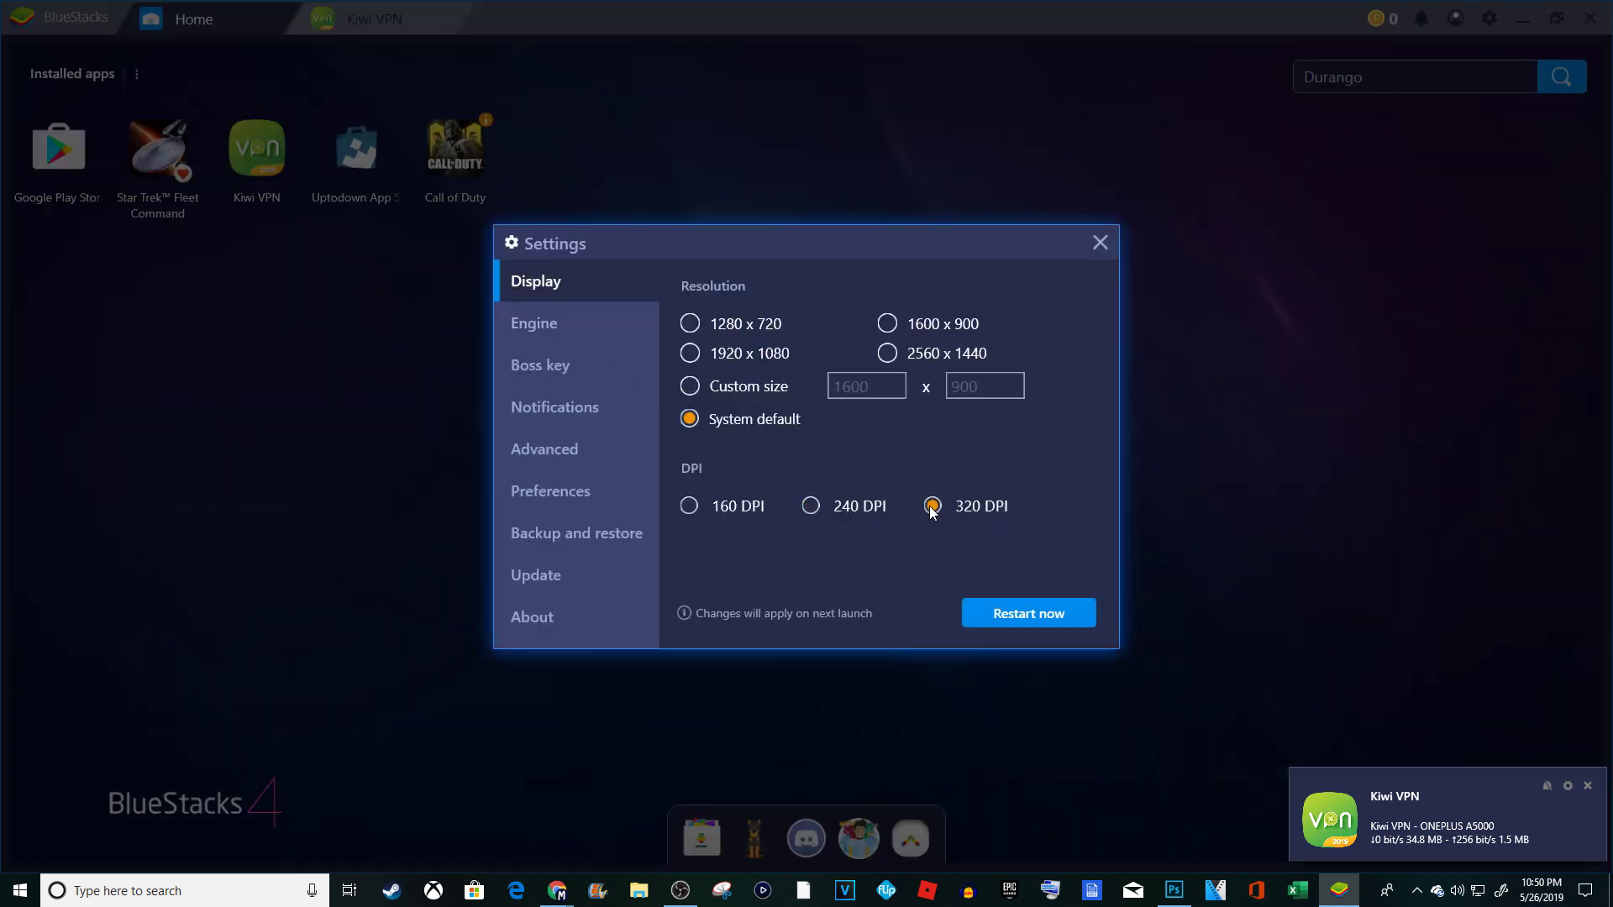
Enable the advanced graphics engine mode (Beta), set the memory allocation to 3232 MB, and restart the emulator to apply the engine settings.
click(583, 326)
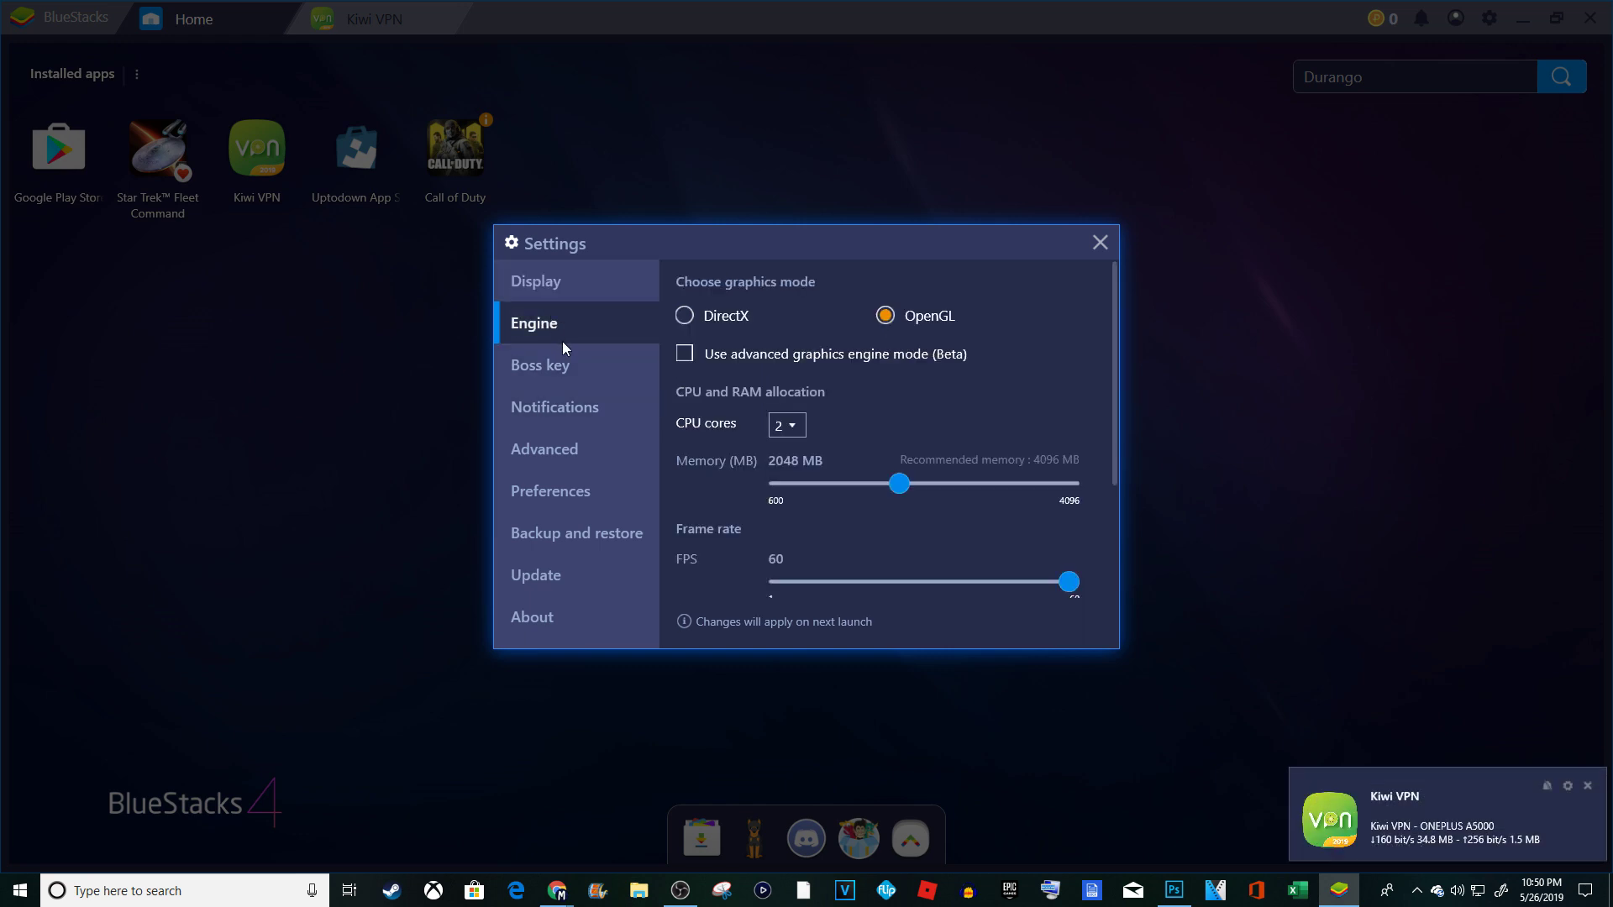
click(851, 357)
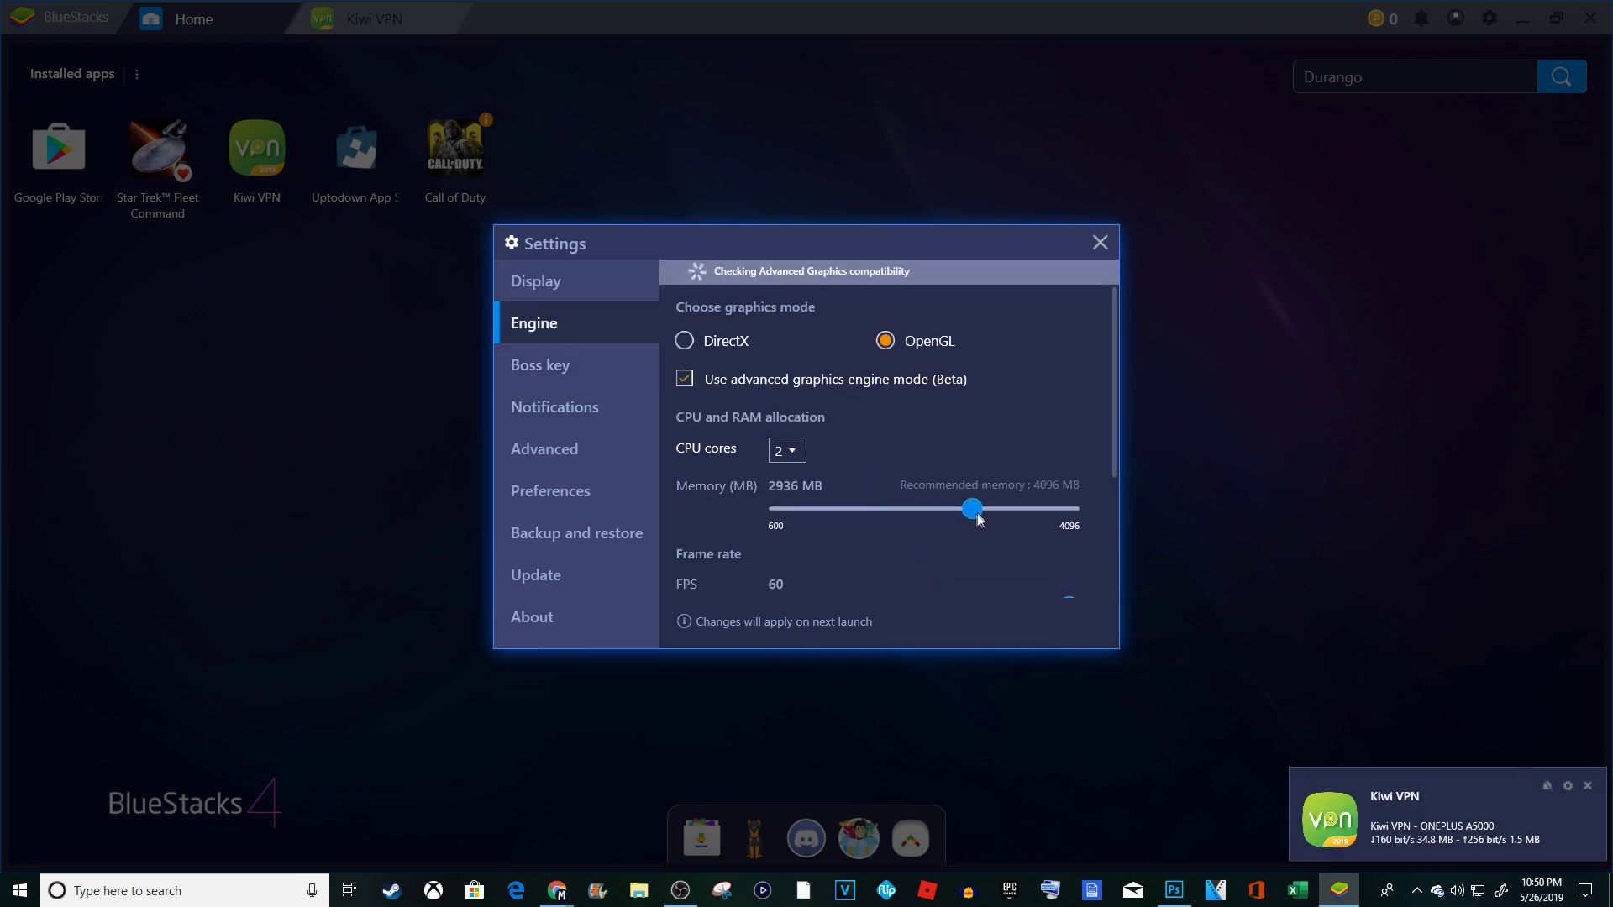
drag(998, 515, 1003, 516)
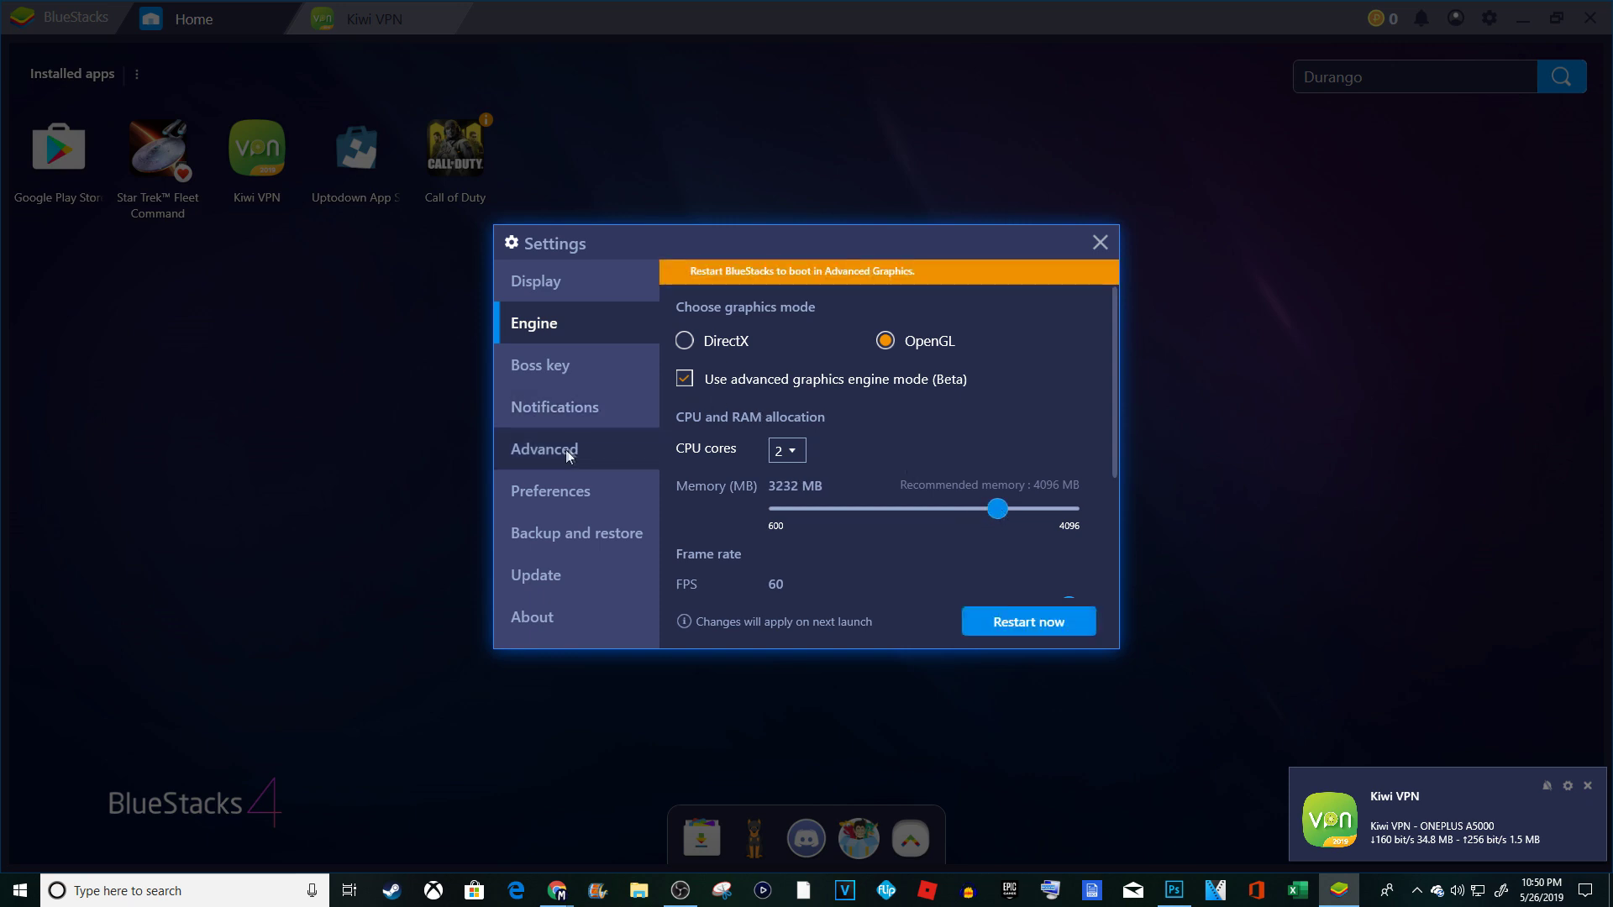
click(1030, 622)
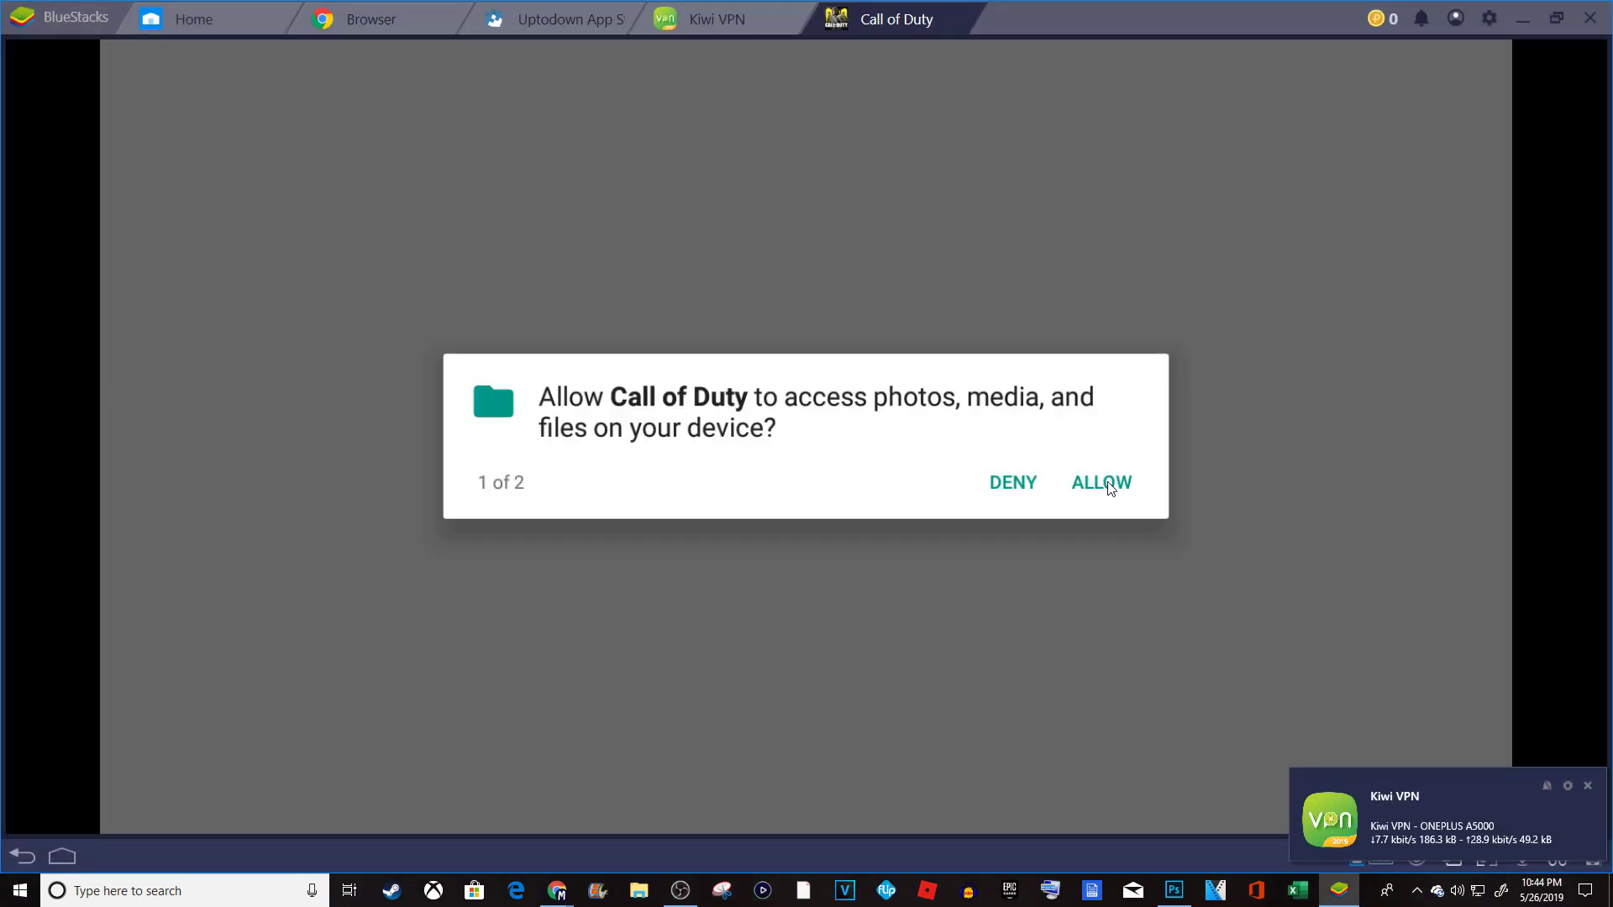
Allow Call of Duty to access photos, media and files on the device.
click(1104, 484)
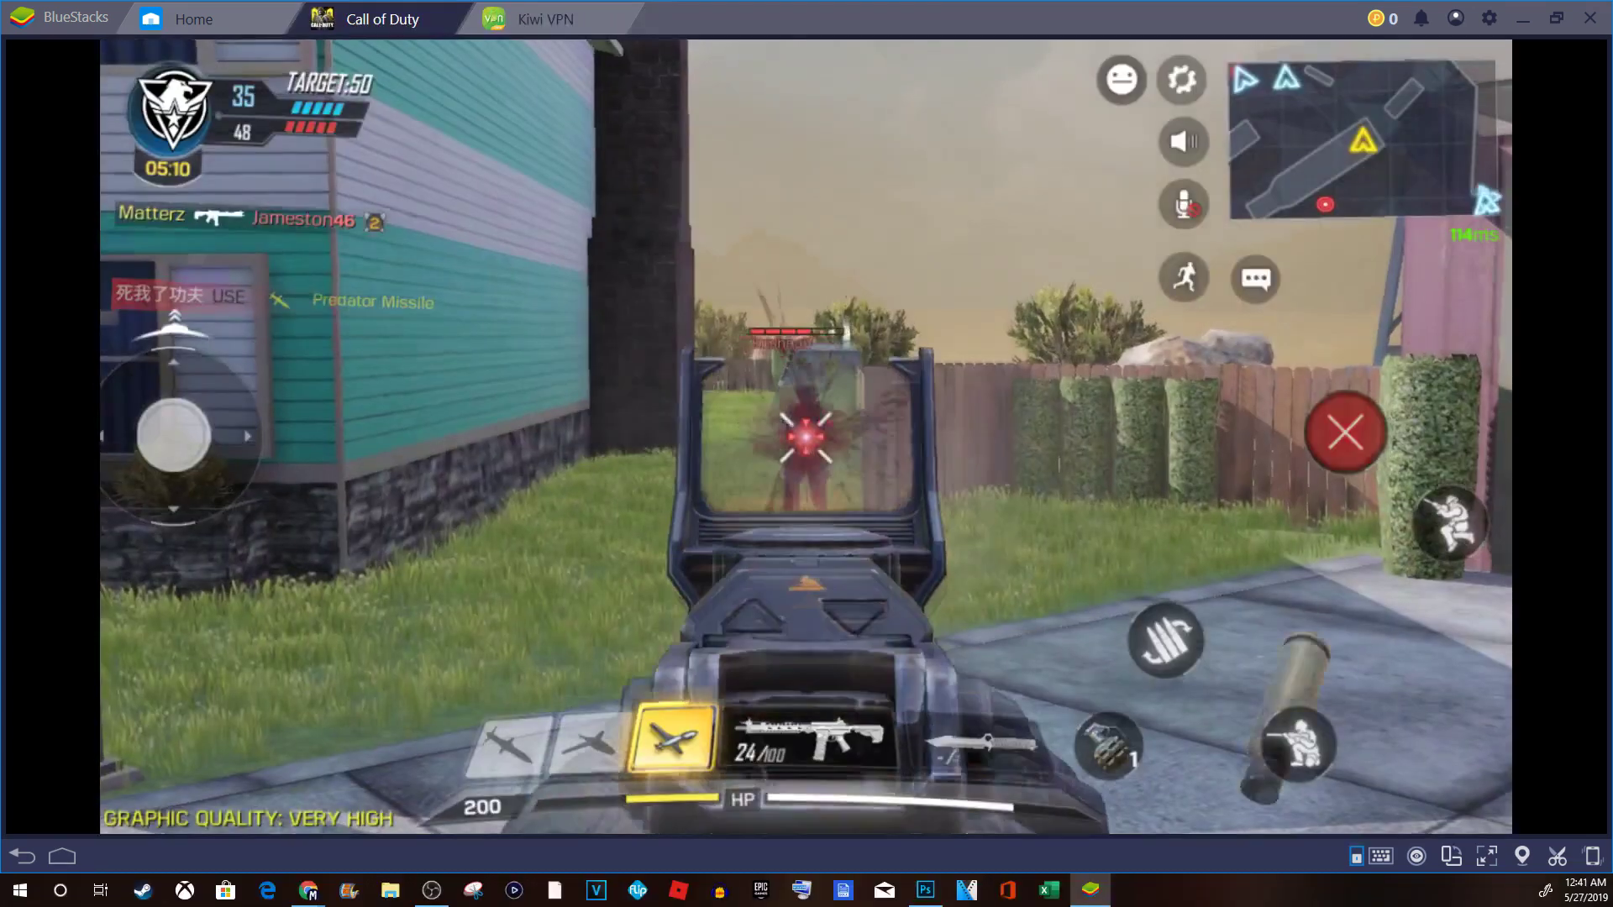
Reload the rifle while moving behind the wall near the Nuketown sign, and aim down the sight to fire.
key(a)
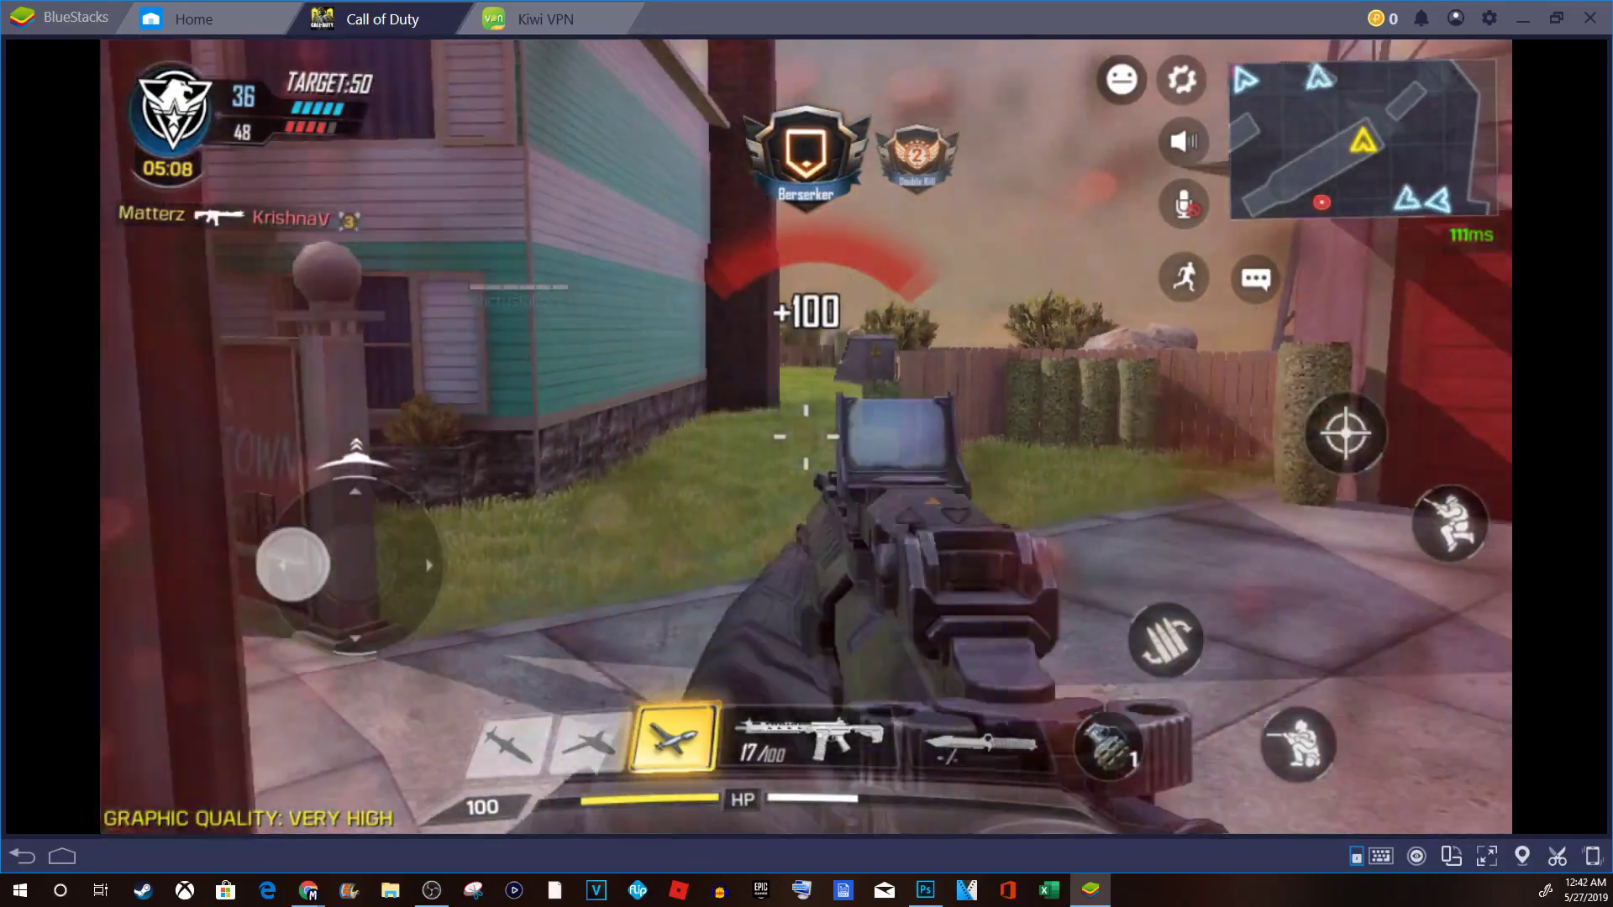
key(r)
key(d)
key(w)
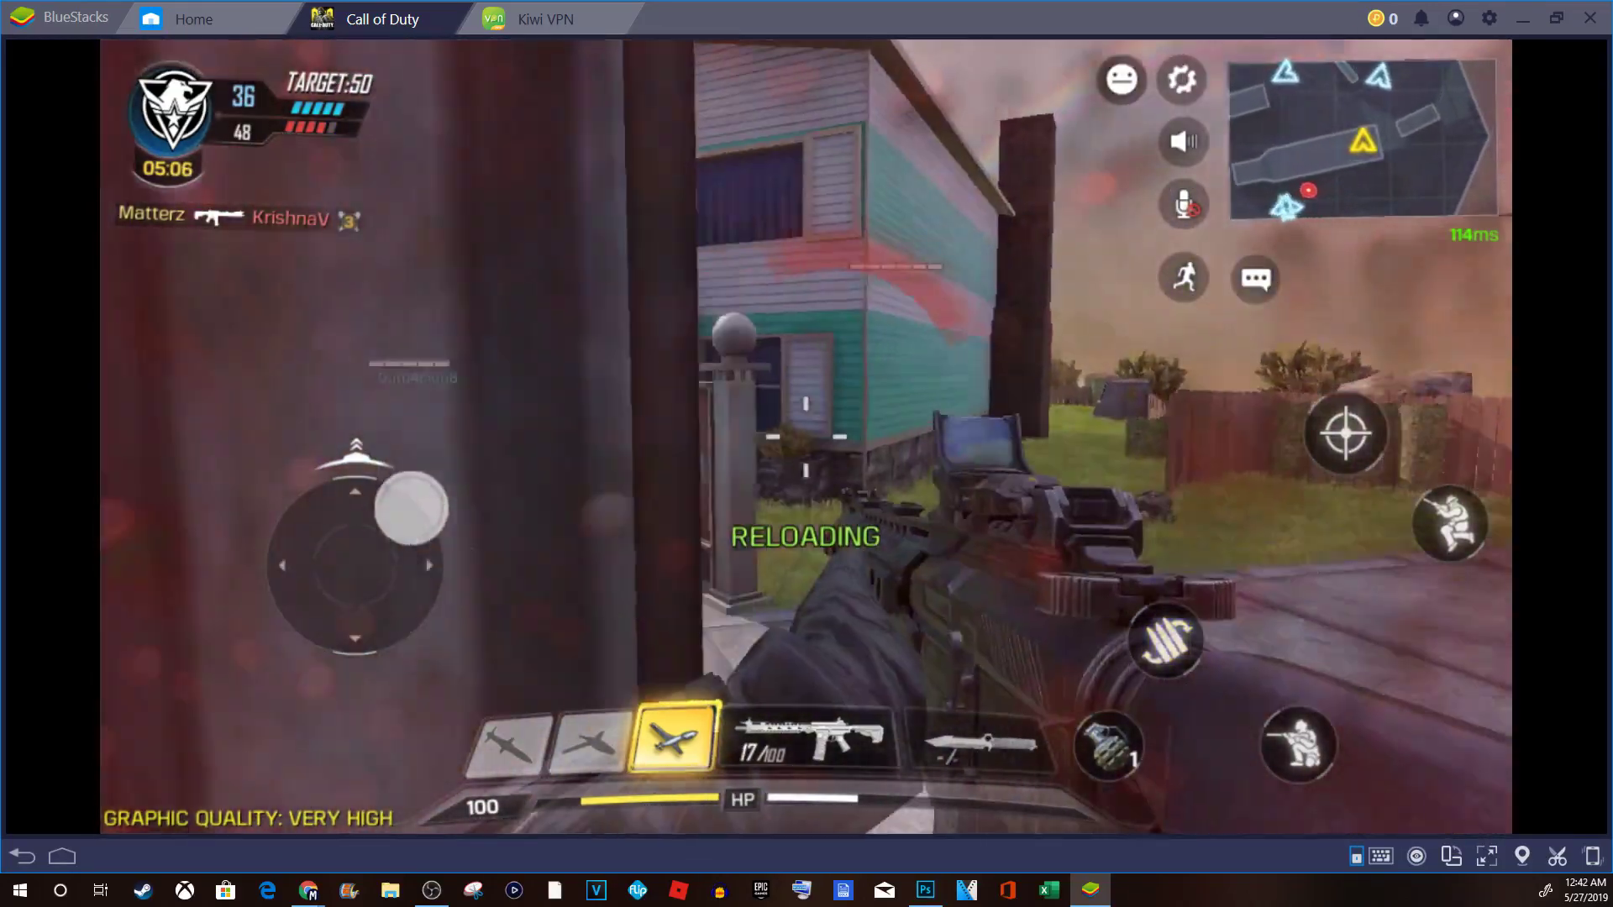
key(w)
key(a)
right_click(807, 437)
click(806, 437)
key(a)
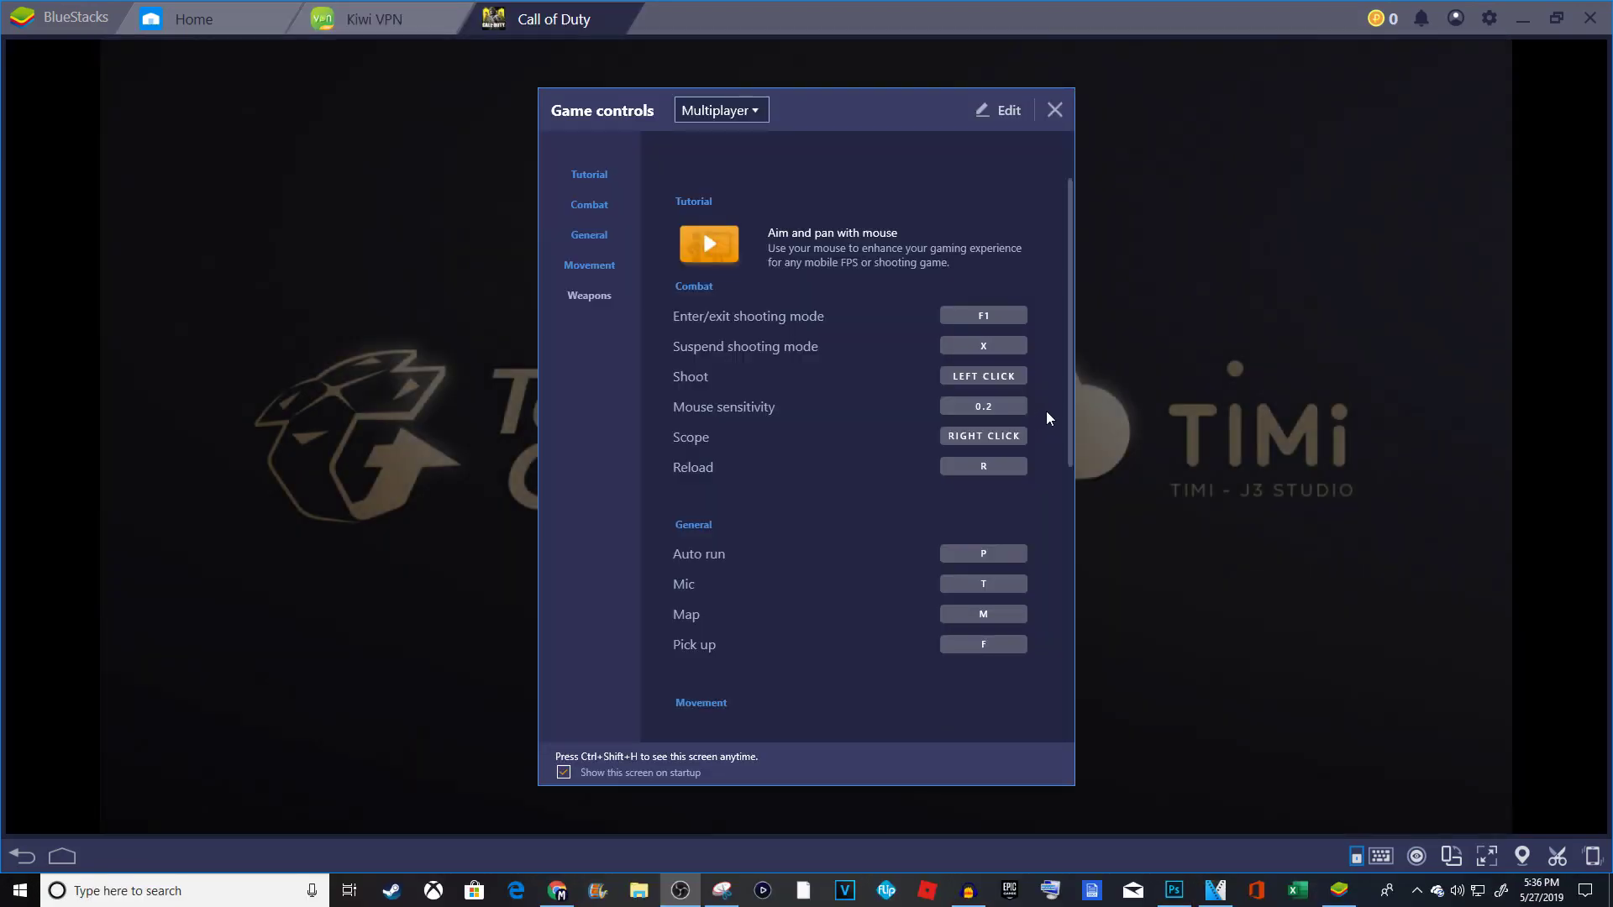
Examine the Multiplayer key bindings for combat, general actions, movement and weapons in the Game controls list.
scroll(1049, 418, down, 1)
scroll(1049, 414, down, 1)
scroll(1049, 414, down, 1)
scroll(1049, 413, down, 1)
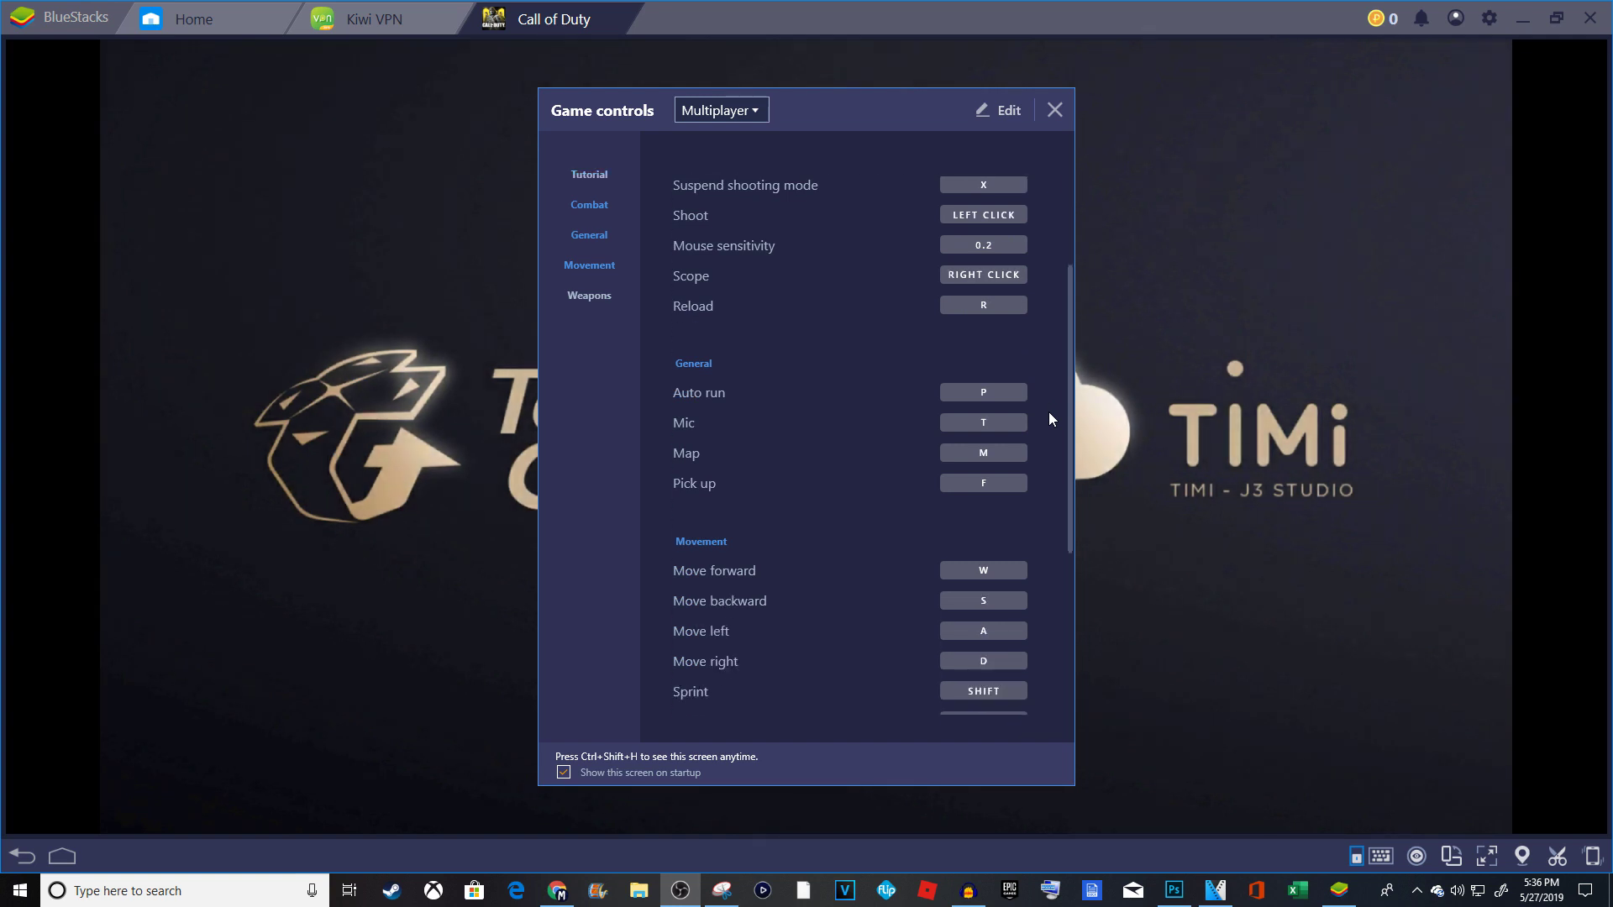
scroll(1048, 411, down, 3)
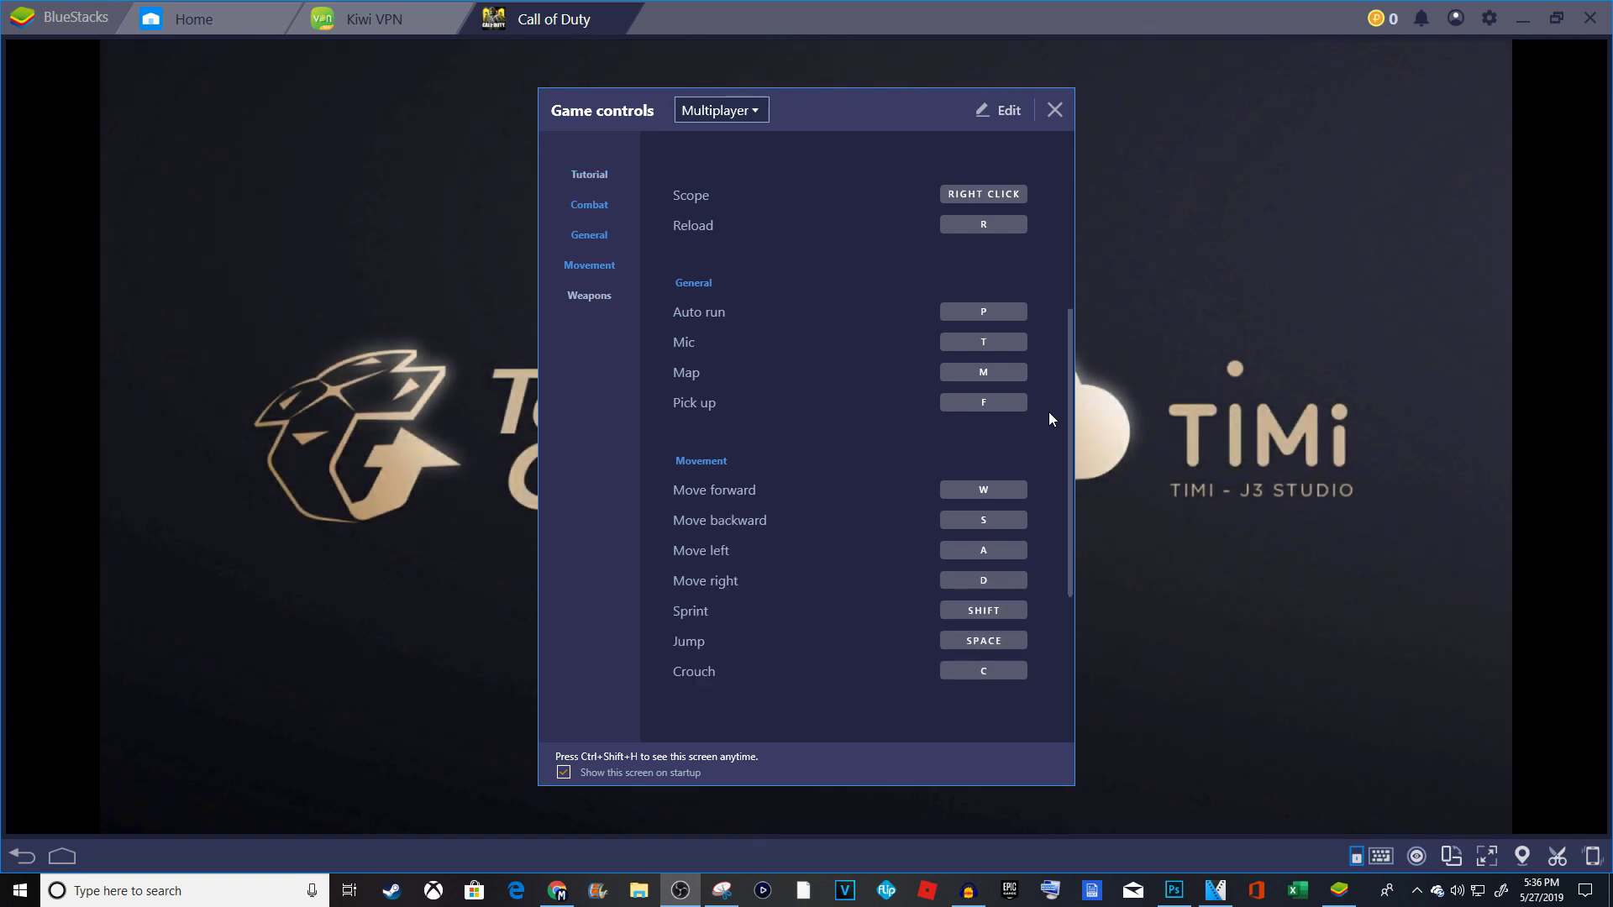
scroll(1049, 419, down, 4)
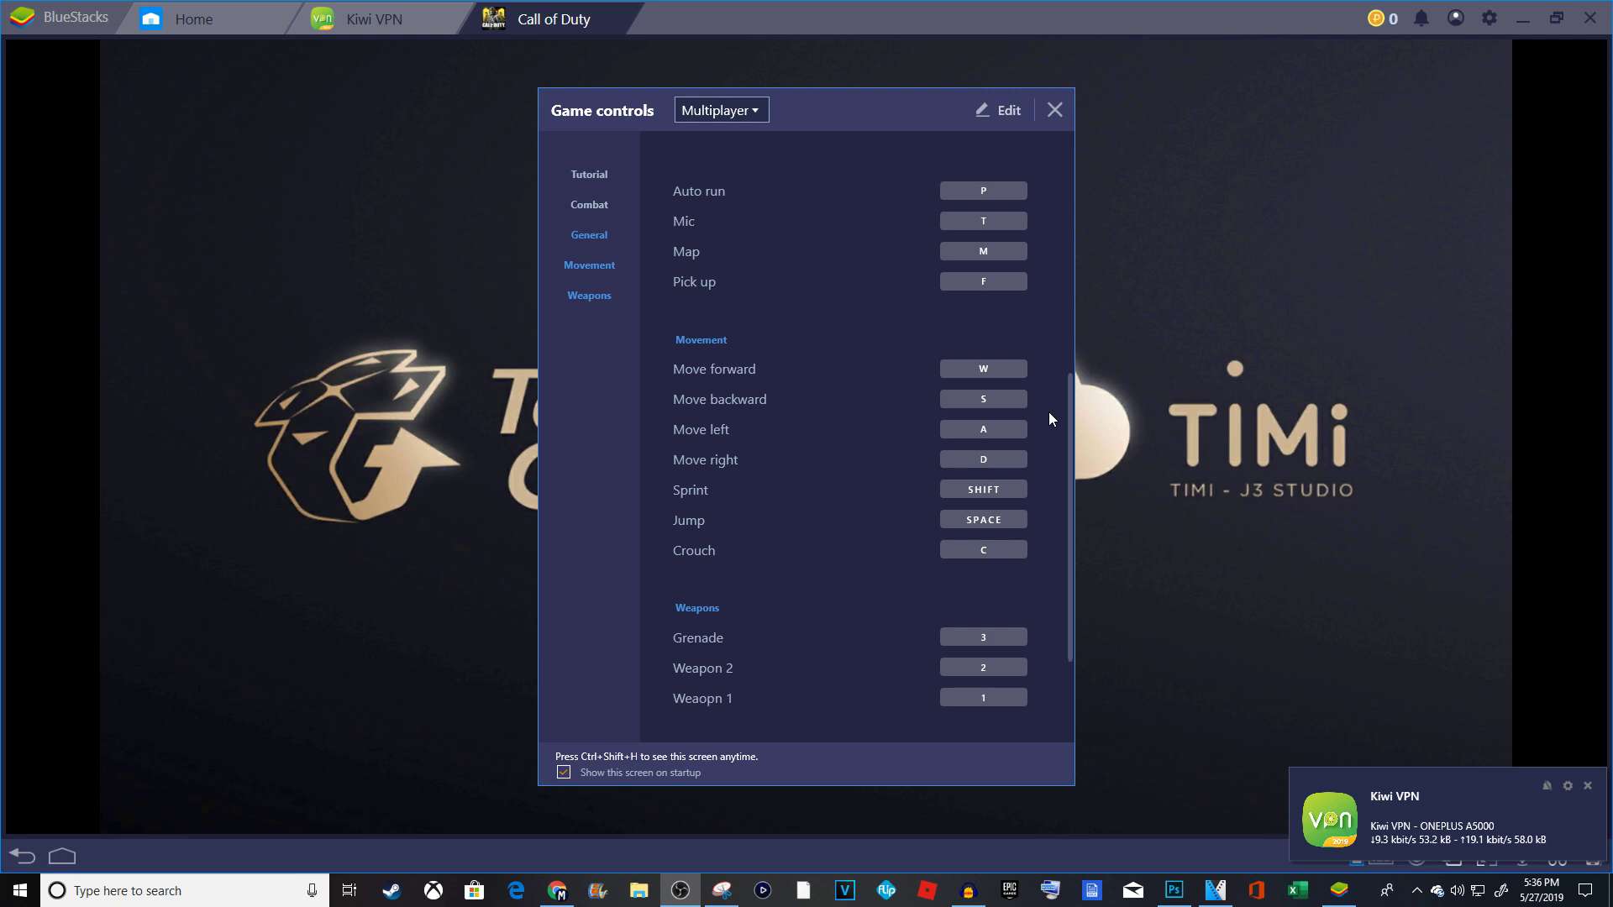
scroll(1048, 412, down, 1)
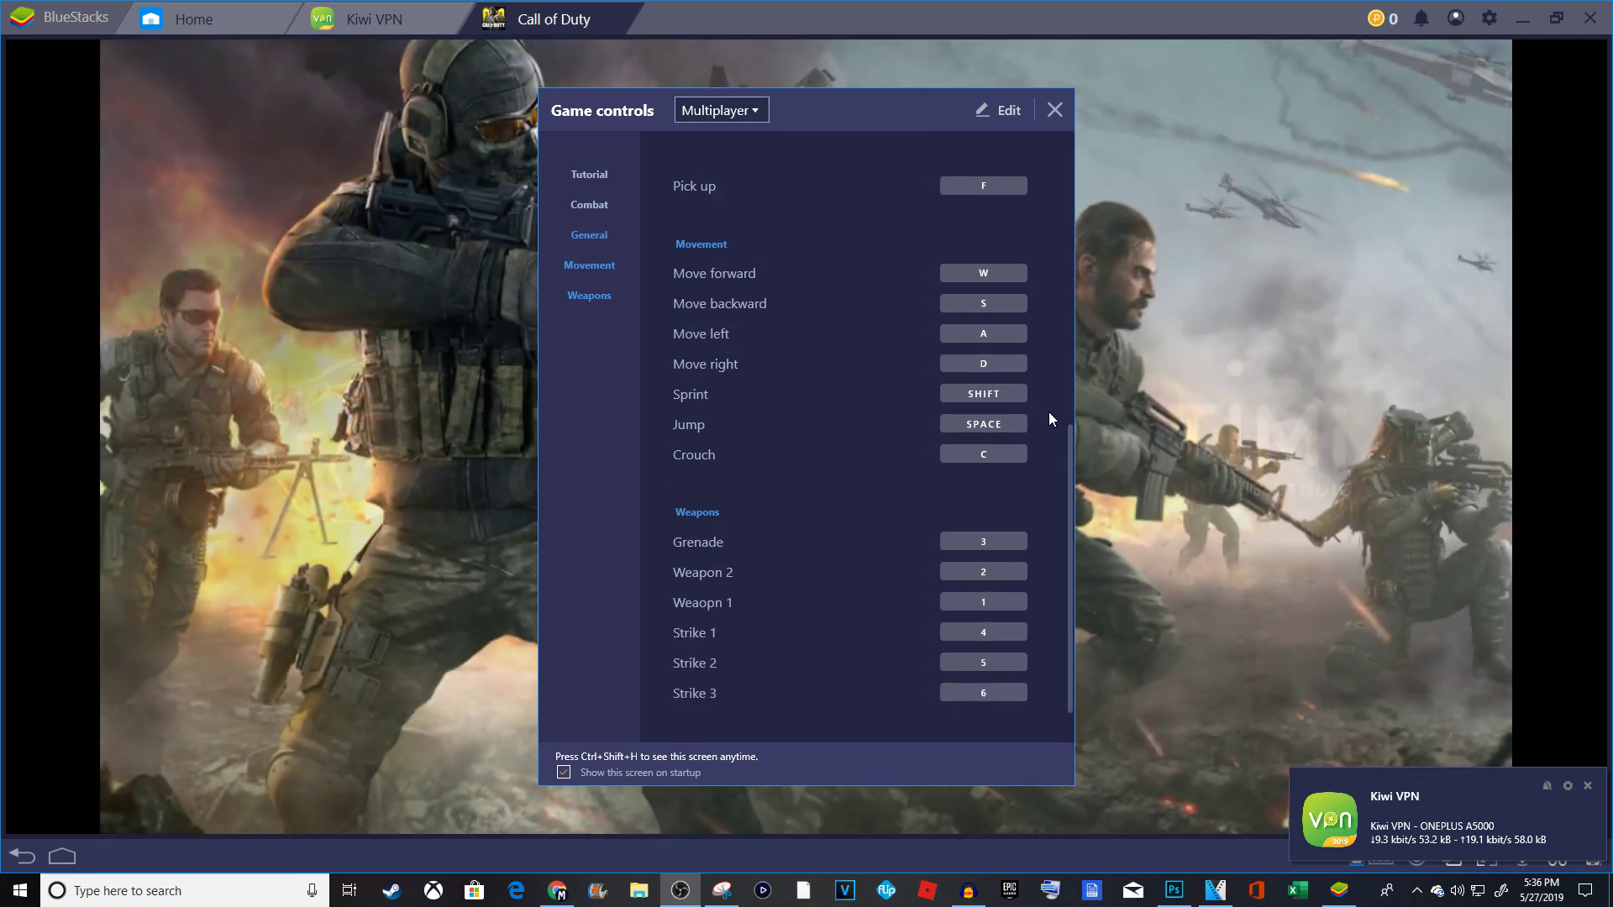
scroll(1047, 410, up, 11)
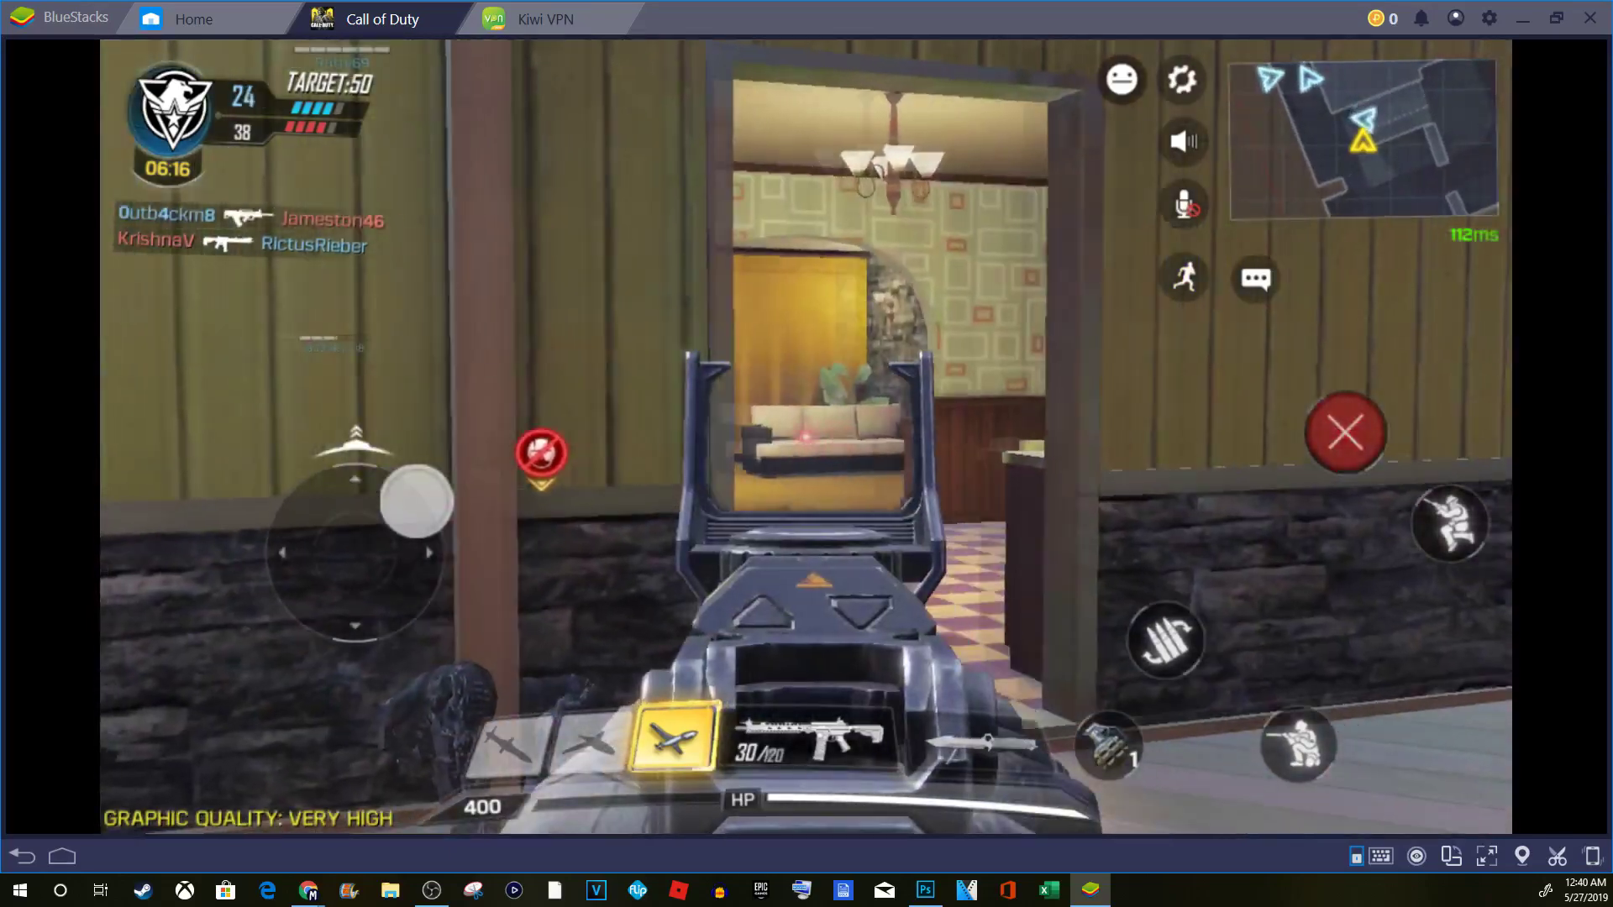
Fire at the opponent in the checkered-floor kitchen while strafing around the doorway, and retreat outside.
click(807, 437)
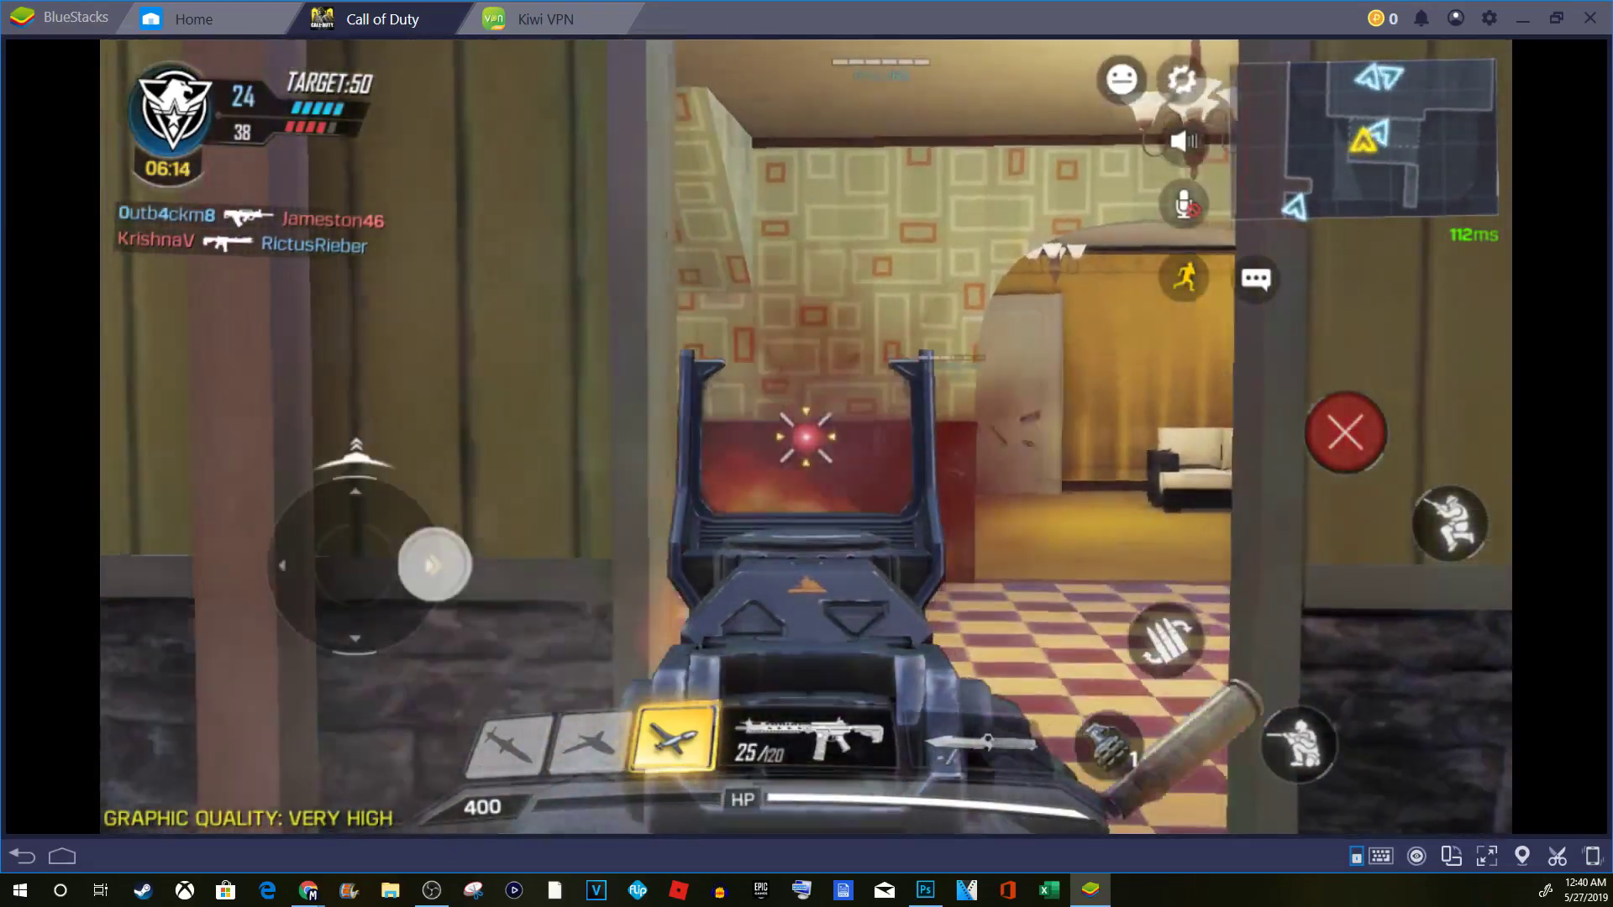
key(w)
click(806, 437)
key(a)
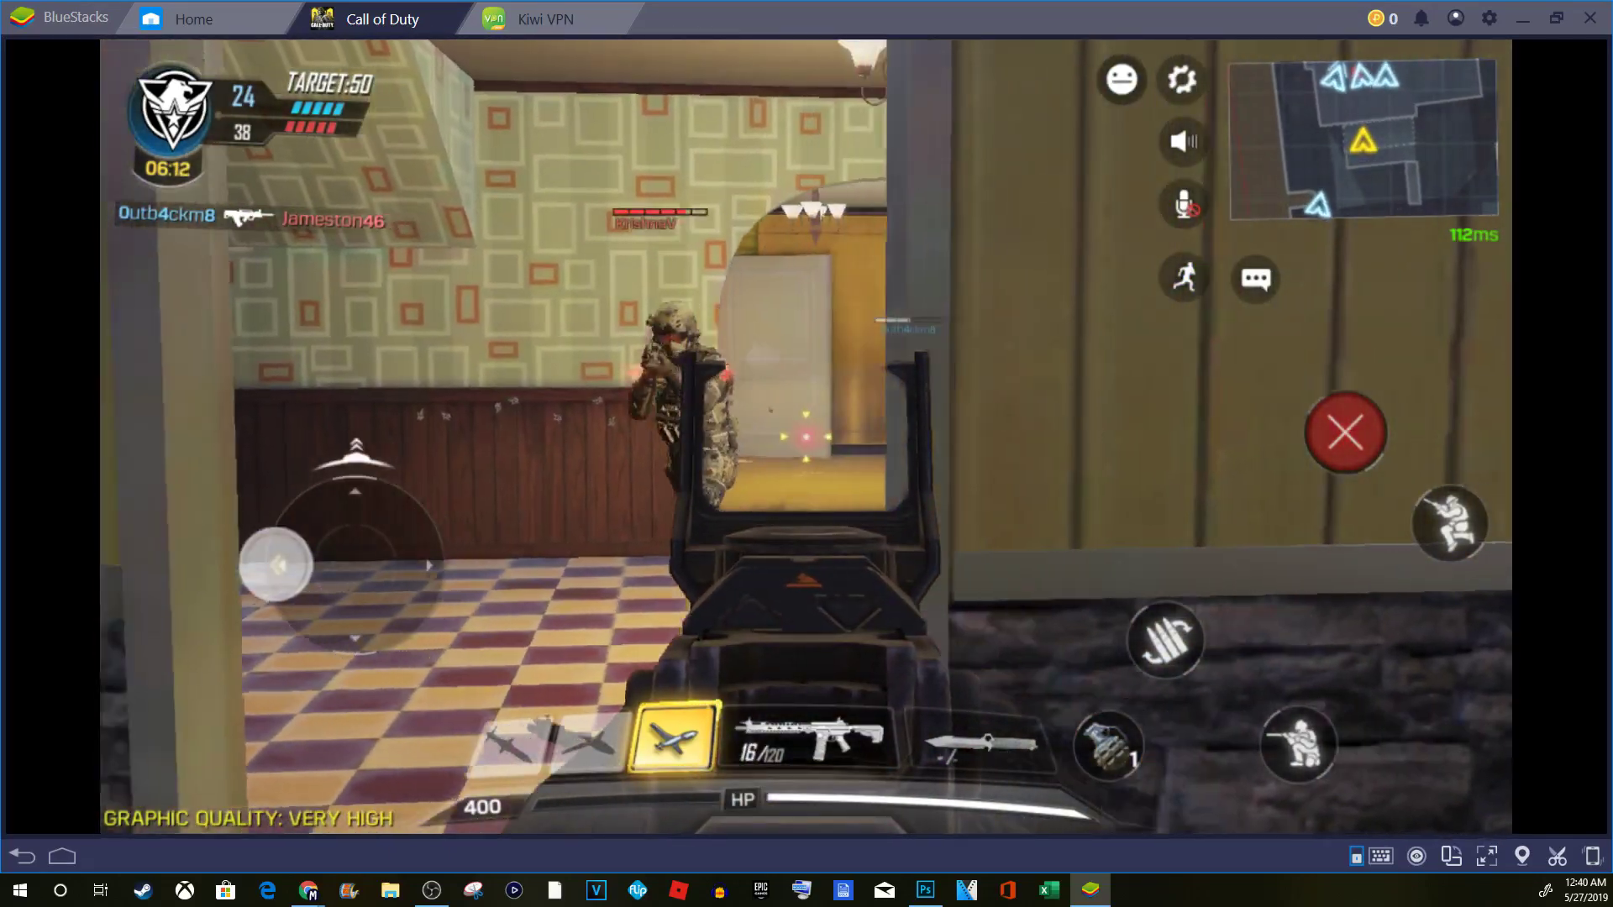
click(807, 437)
key(s)
click(806, 437)
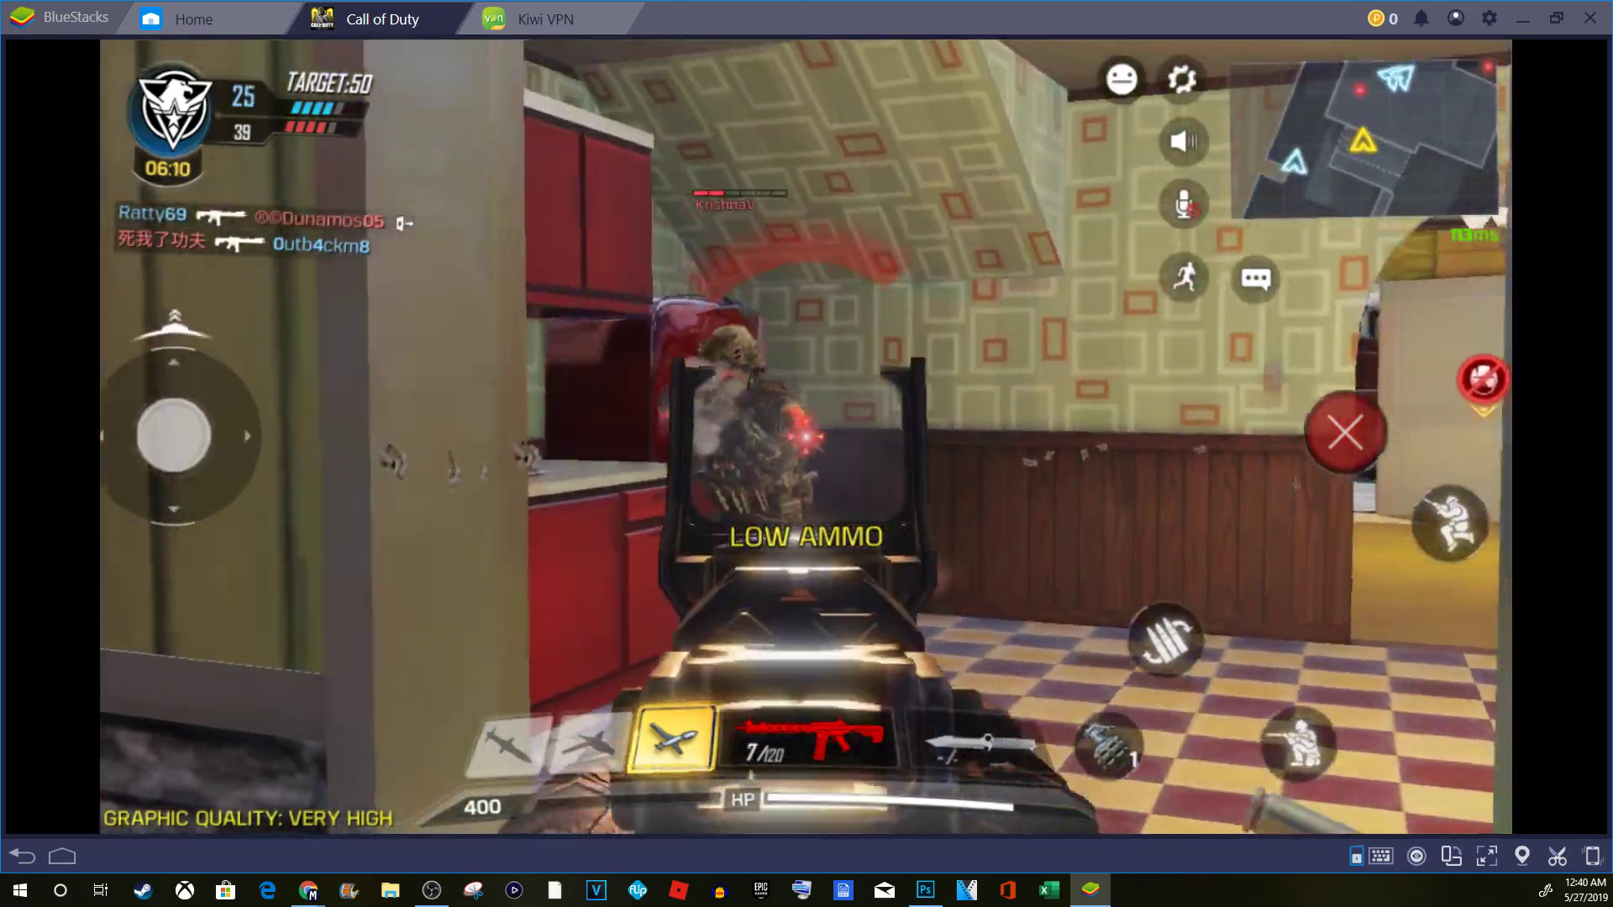
click(807, 436)
key(a)
key(s)
key(w)
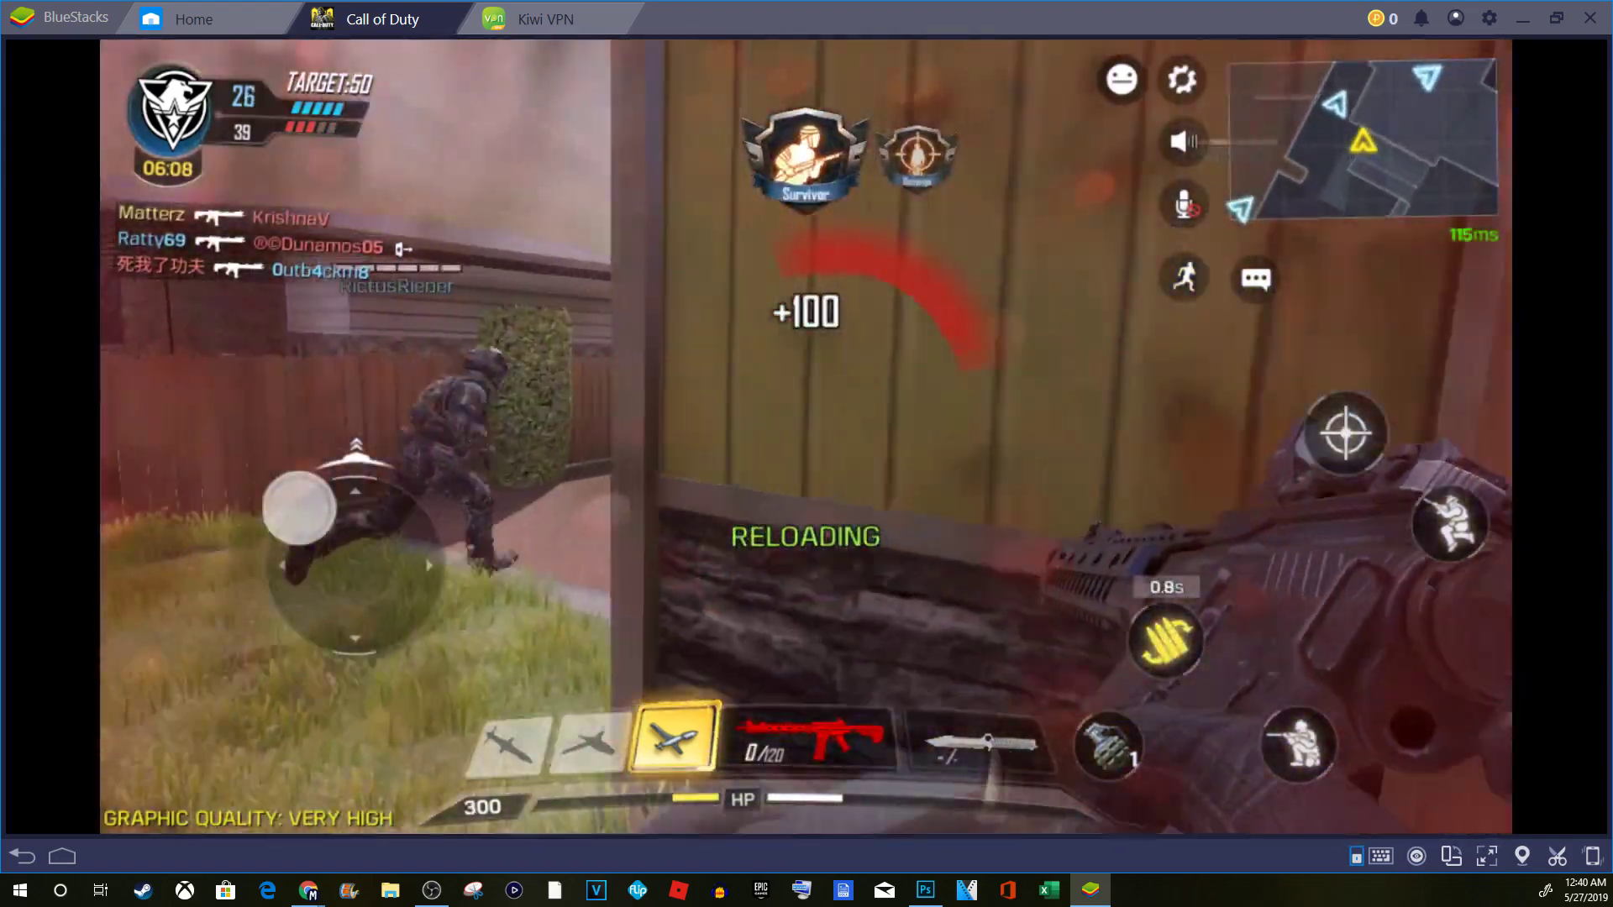
Run past the hedge to the street, shoot the opponent between the yellow bus and the red truck, and reload.
key(a)
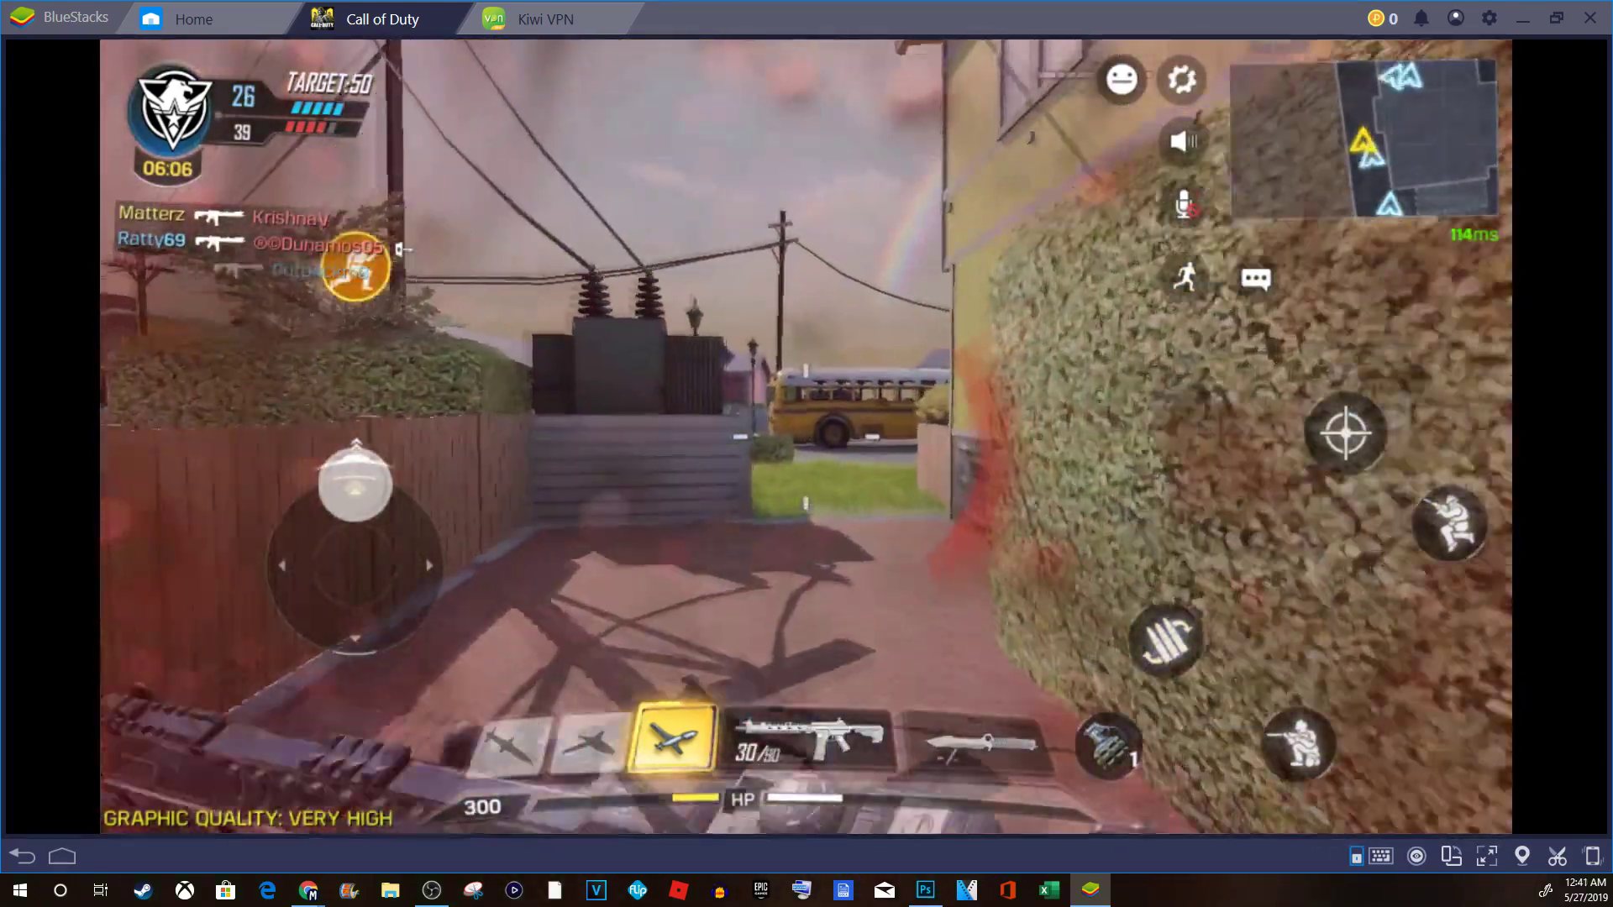
key(d)
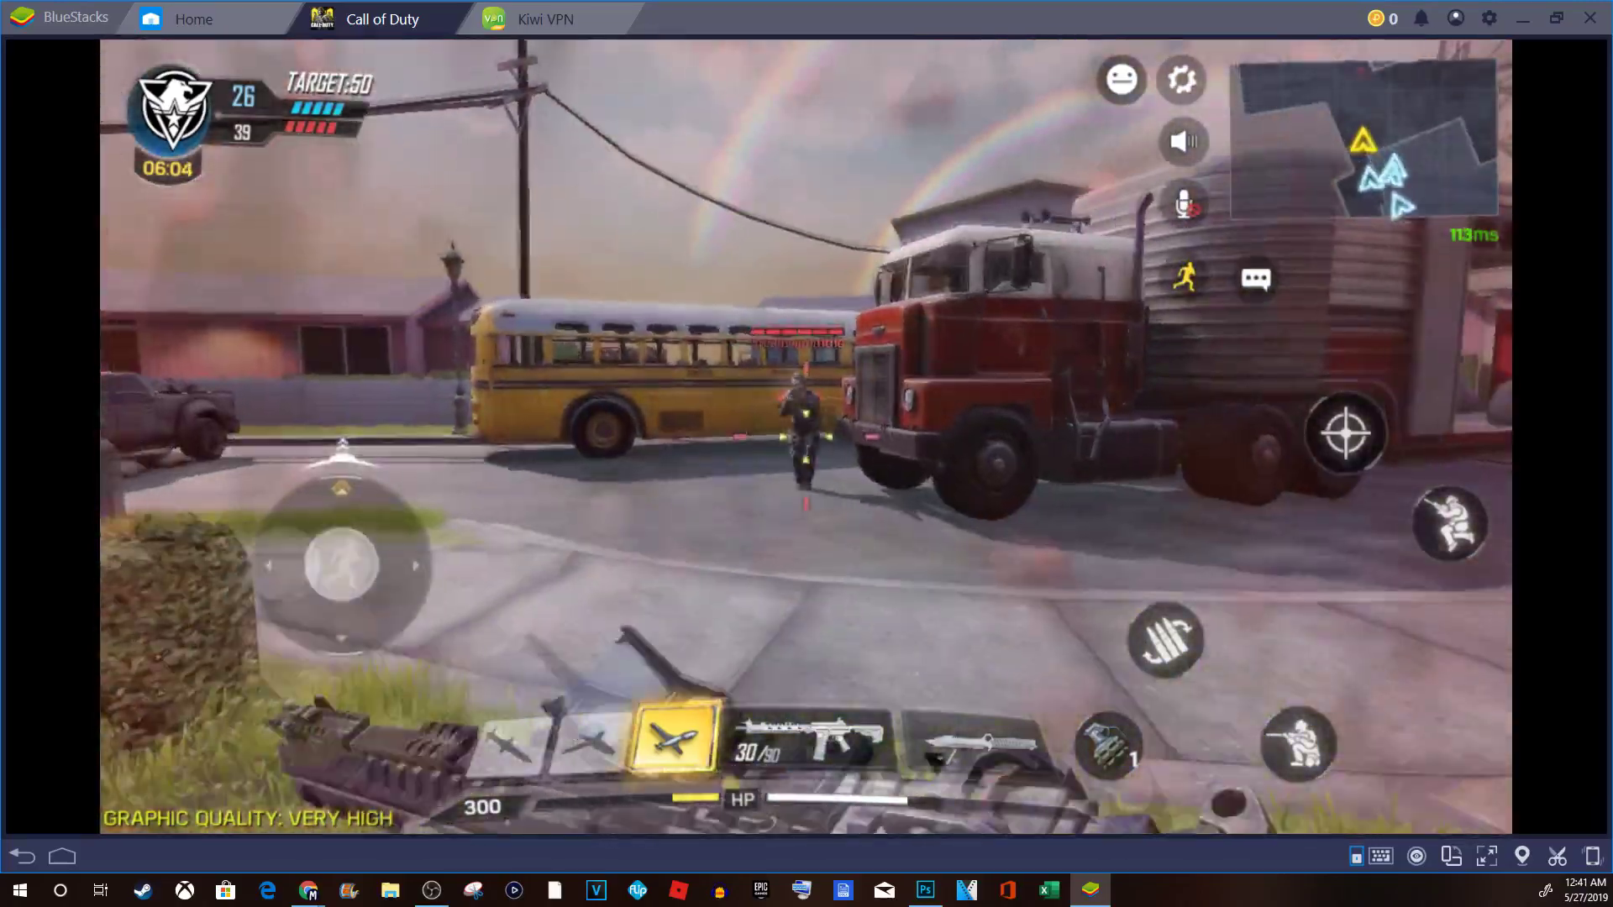
click(807, 437)
click(807, 454)
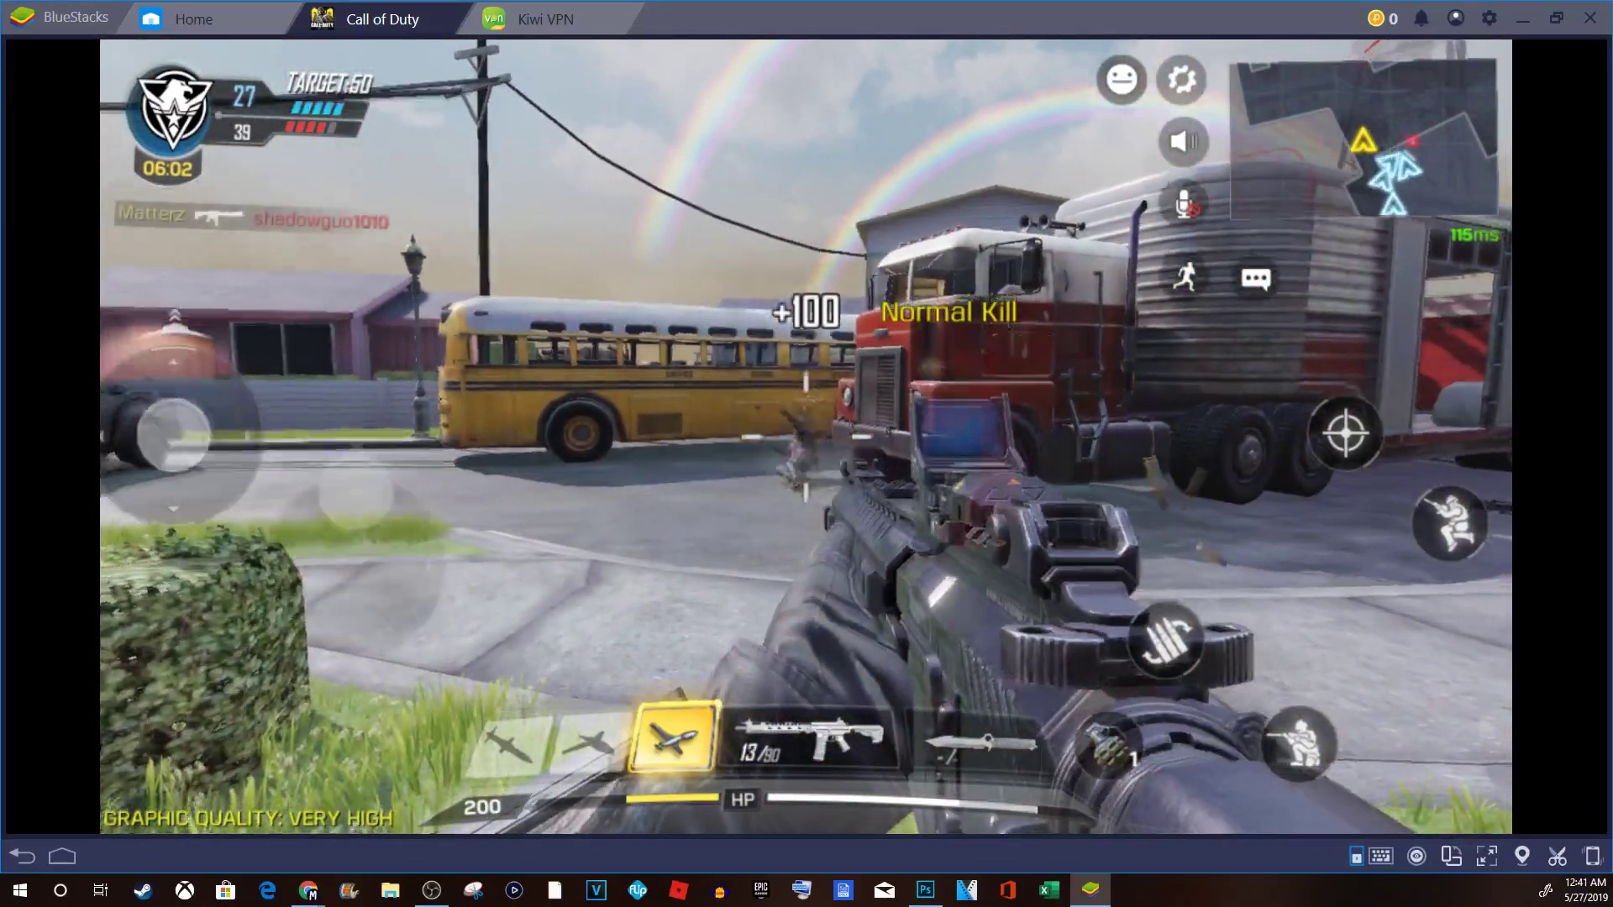
key(r)
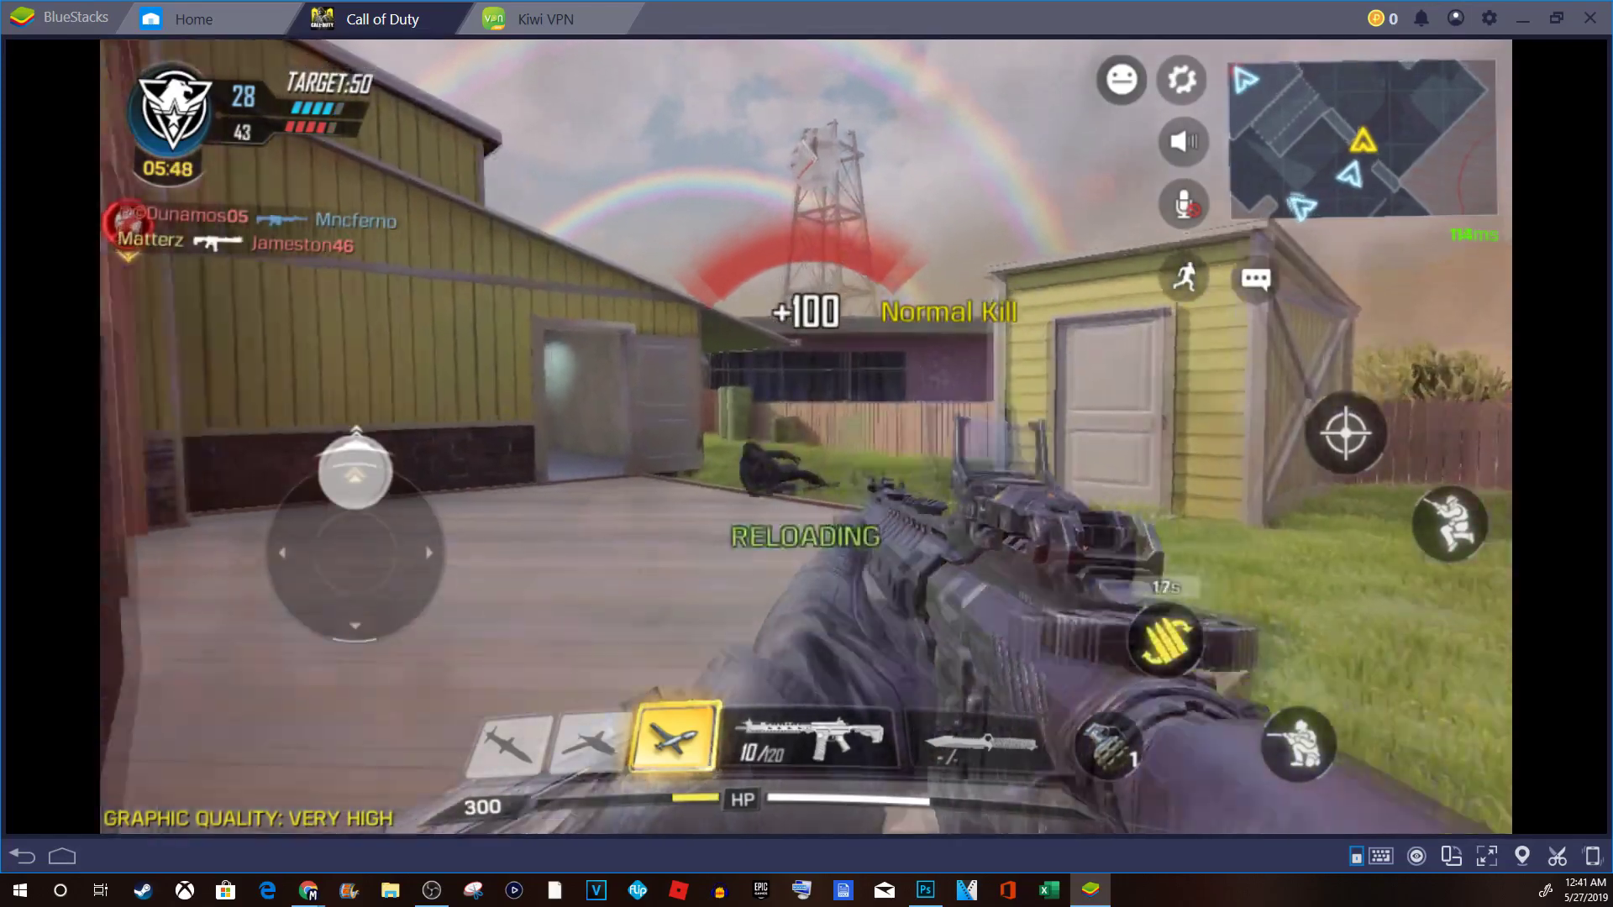
Move through the garage and across the driveway into the open trailer of the moving truck.
key(d)
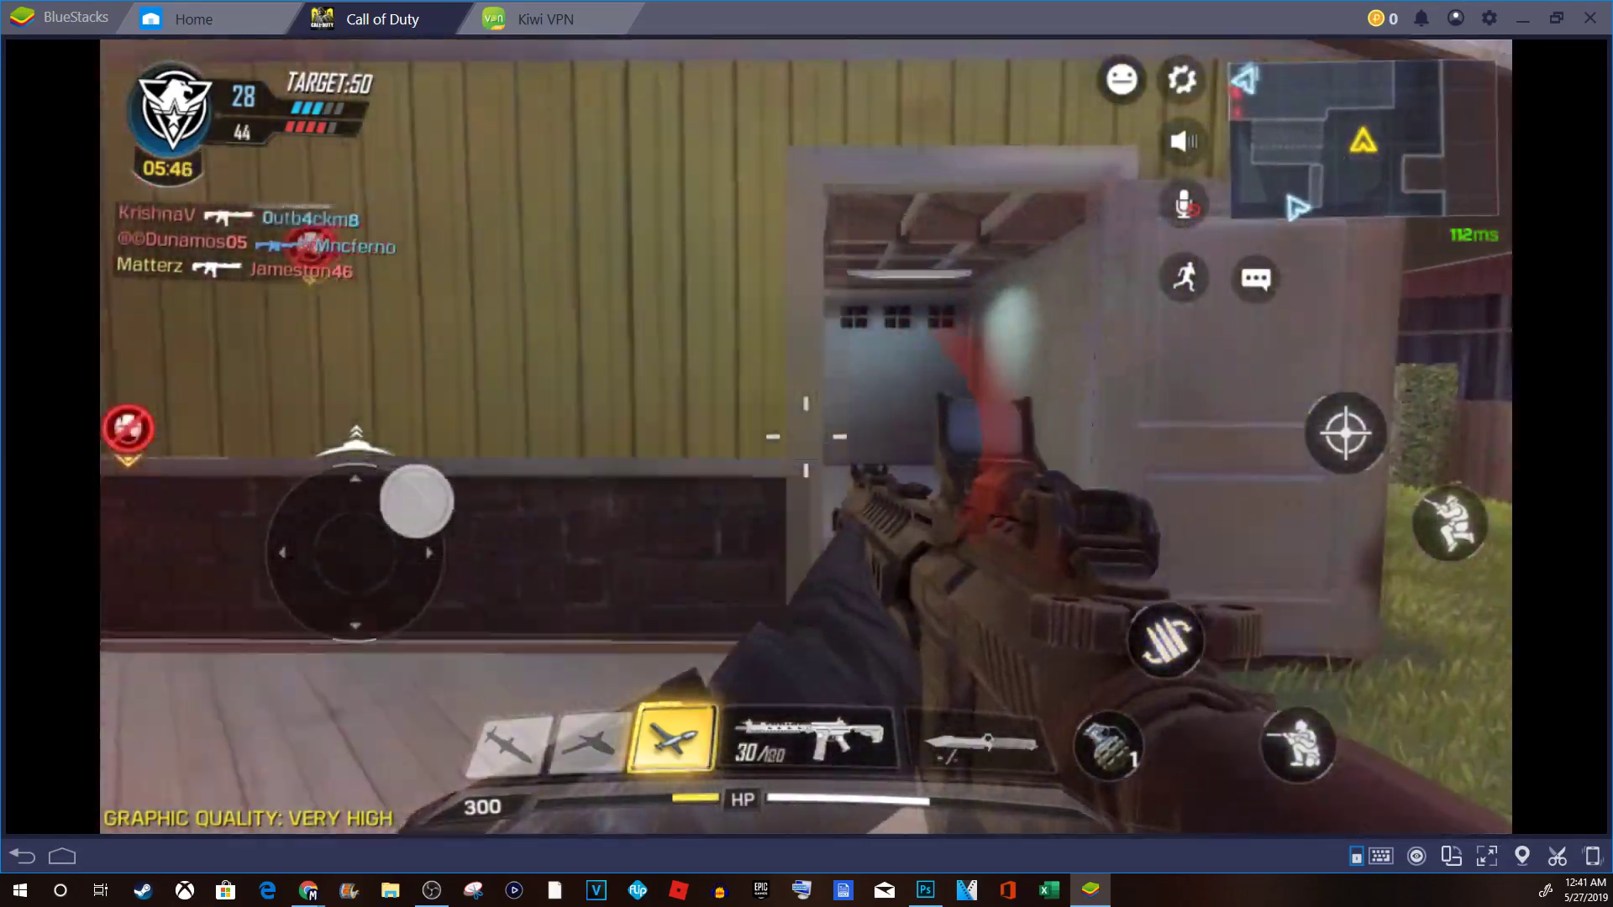
key(a)
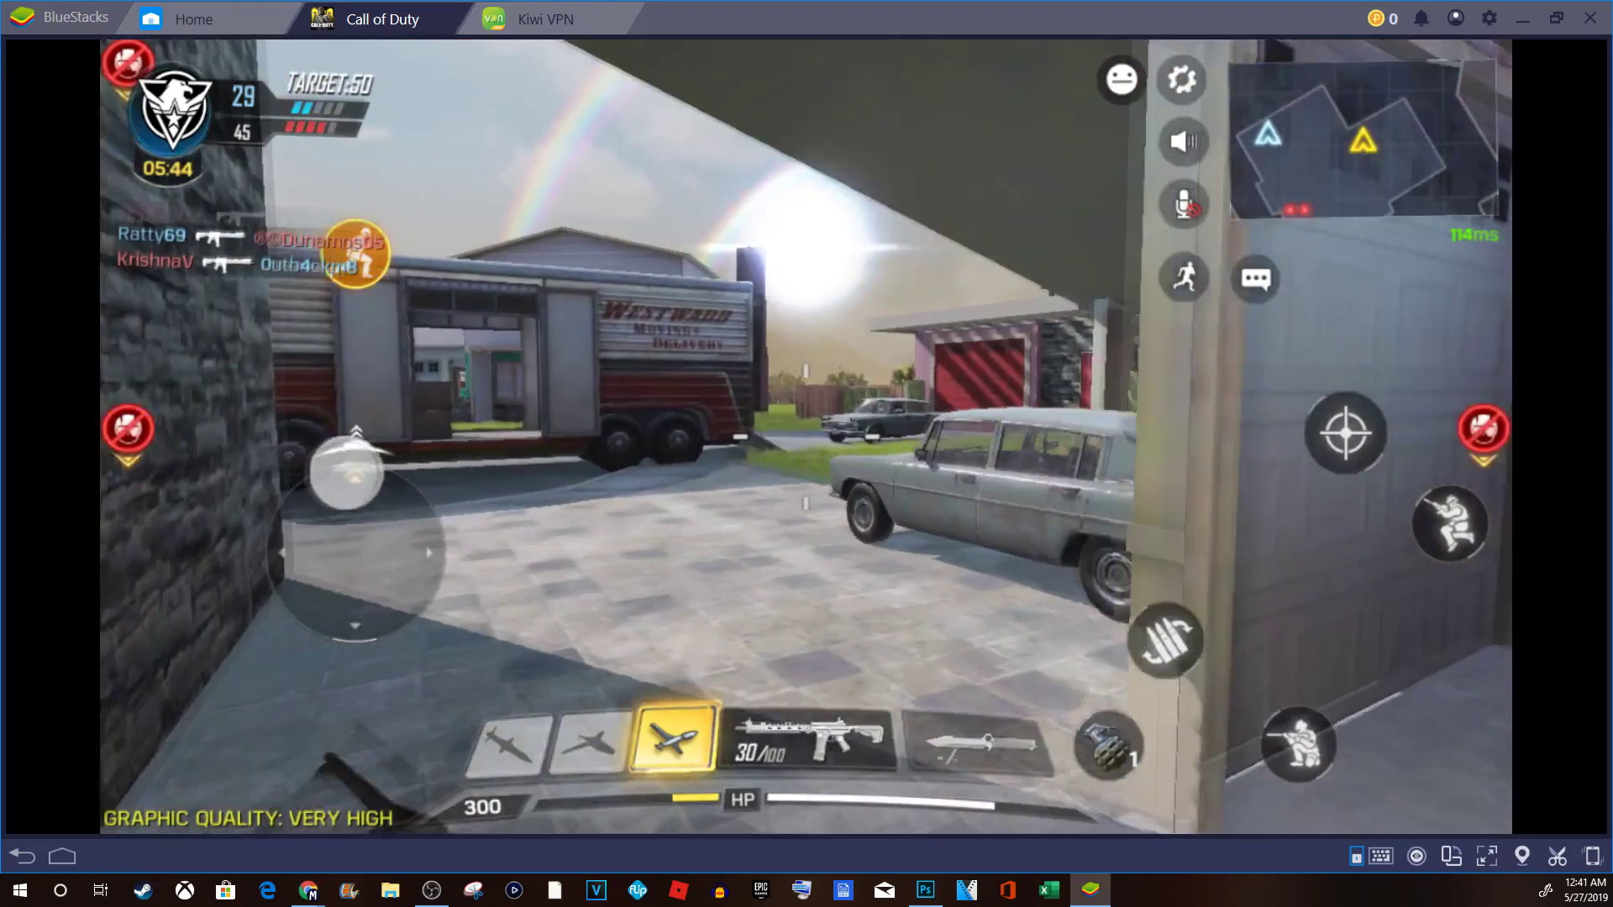
key(d)
key(a)
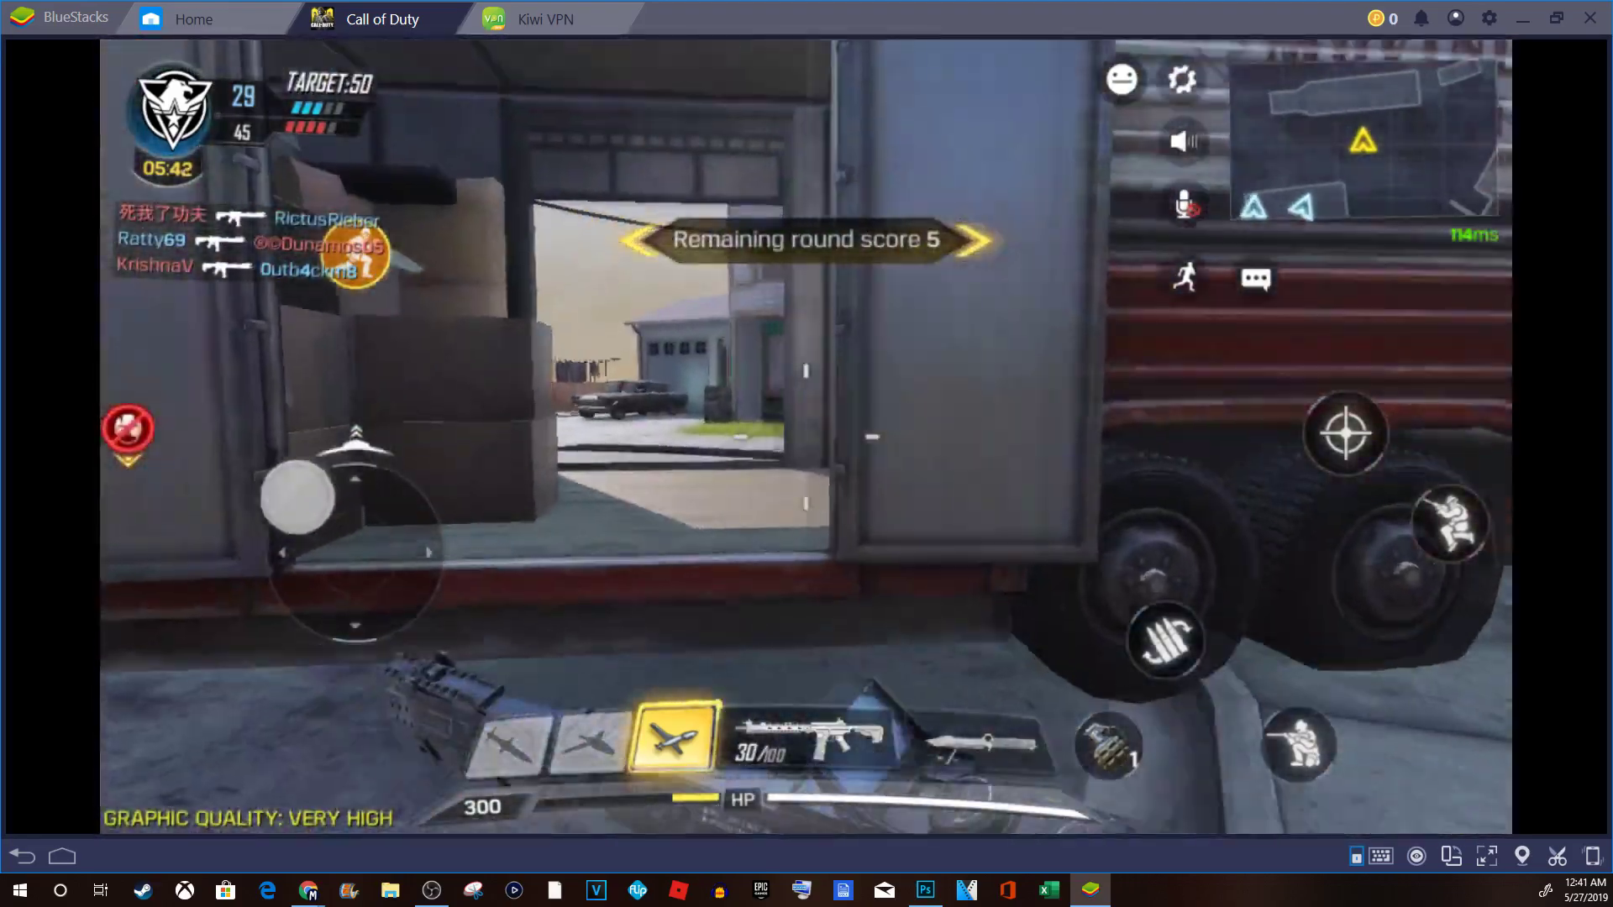
key(d)
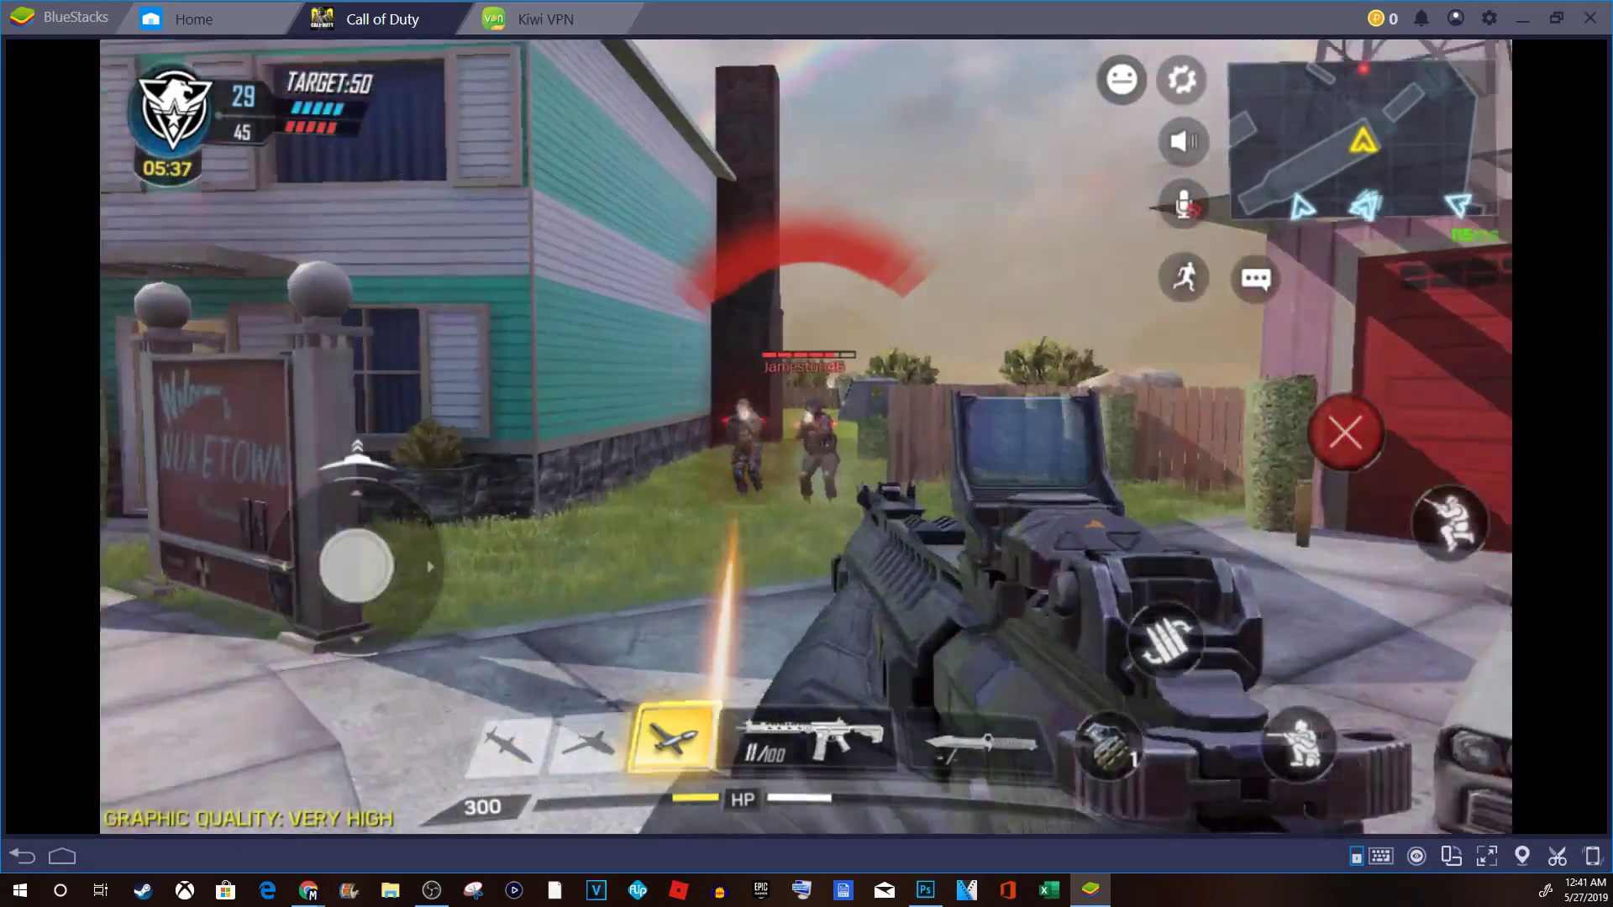
Fire at the opponents on the lawn beside the teal house, and run through the garage towards the driveway.
click(806, 436)
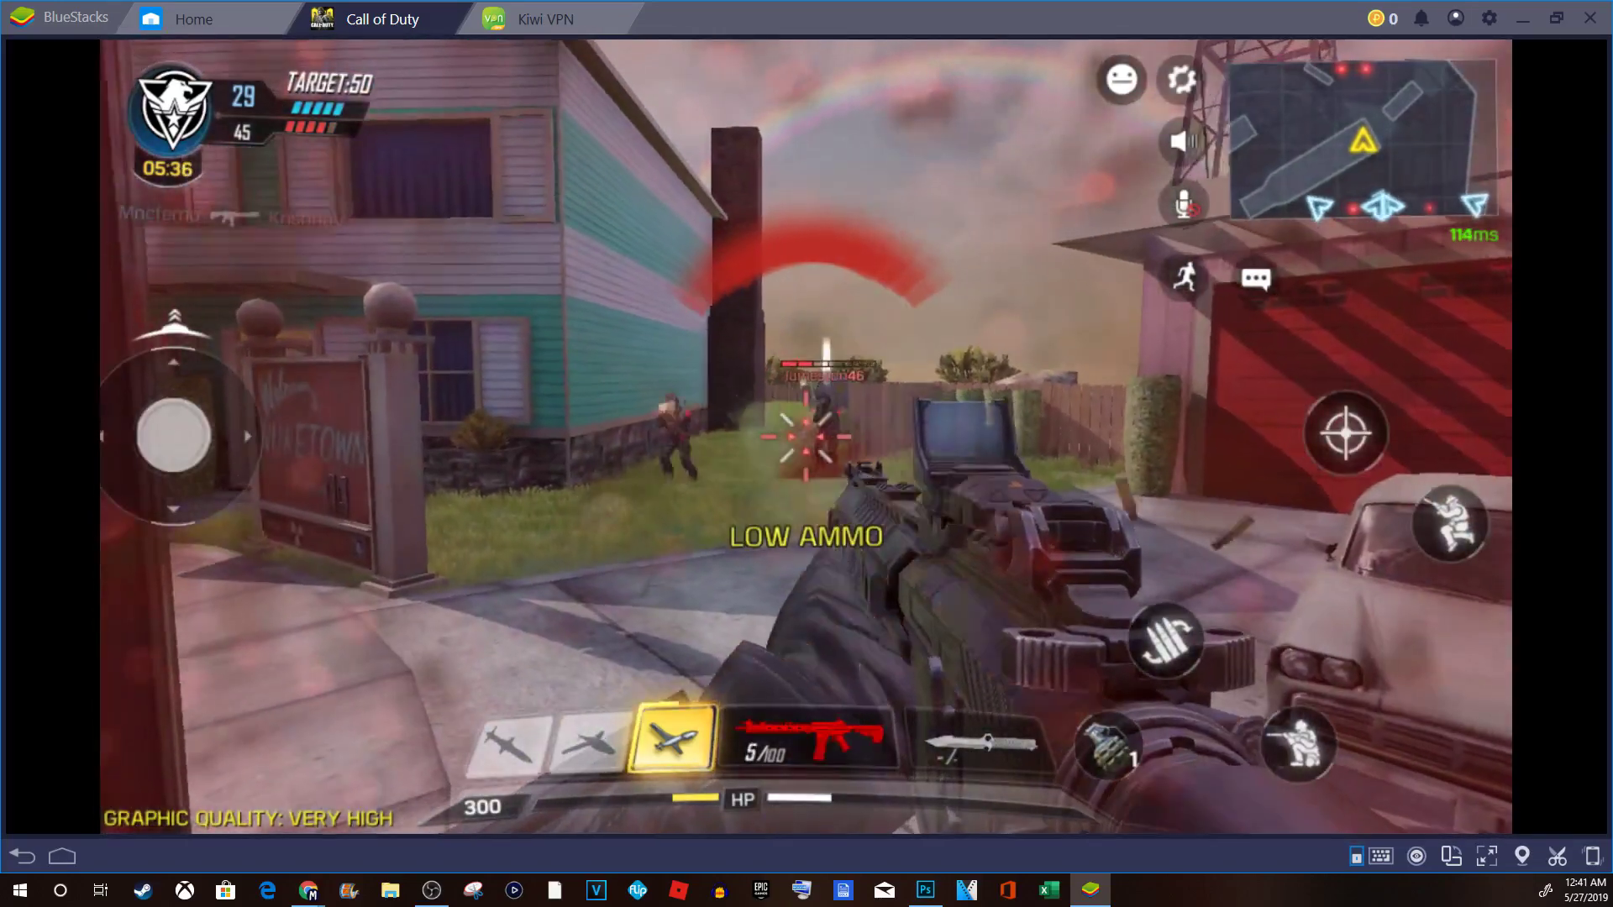
key(a)
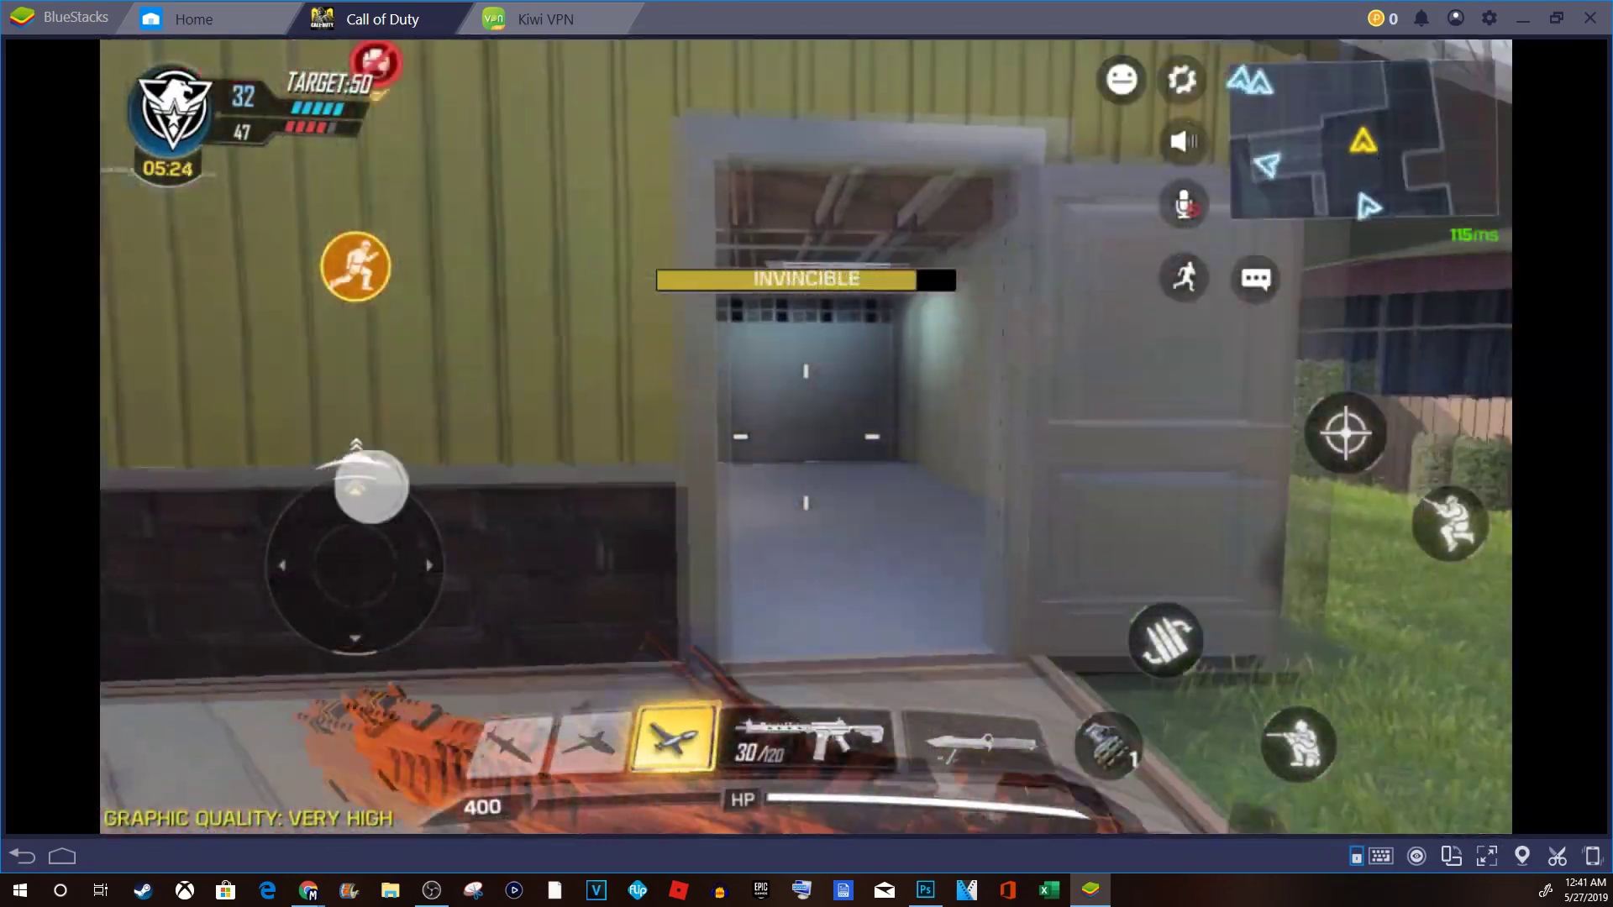
key(w)
key(w)
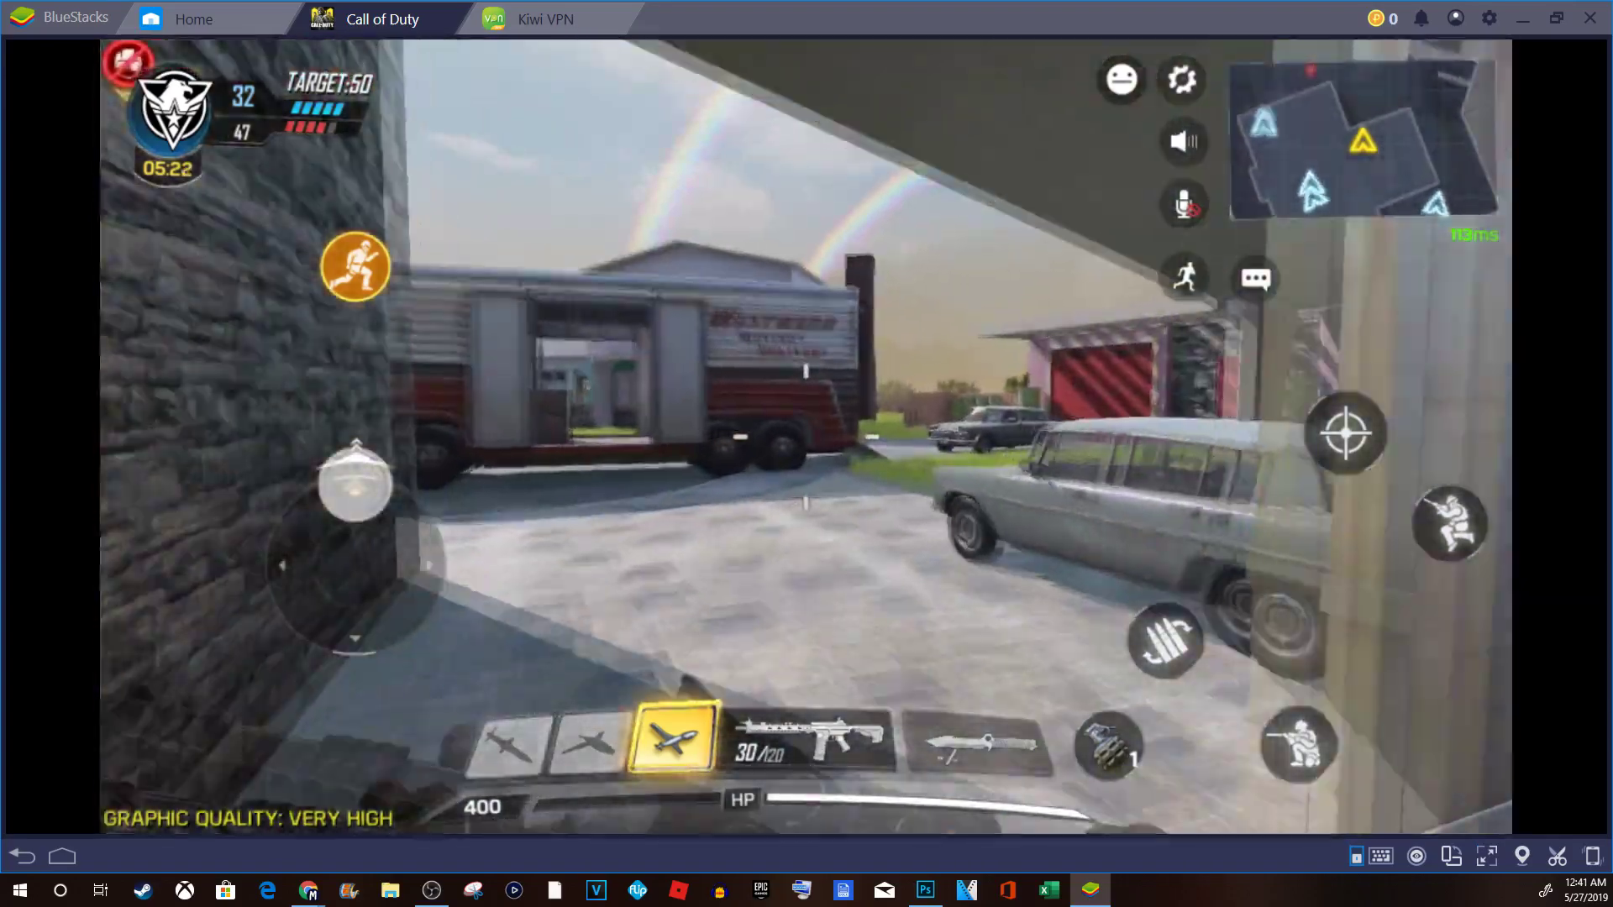